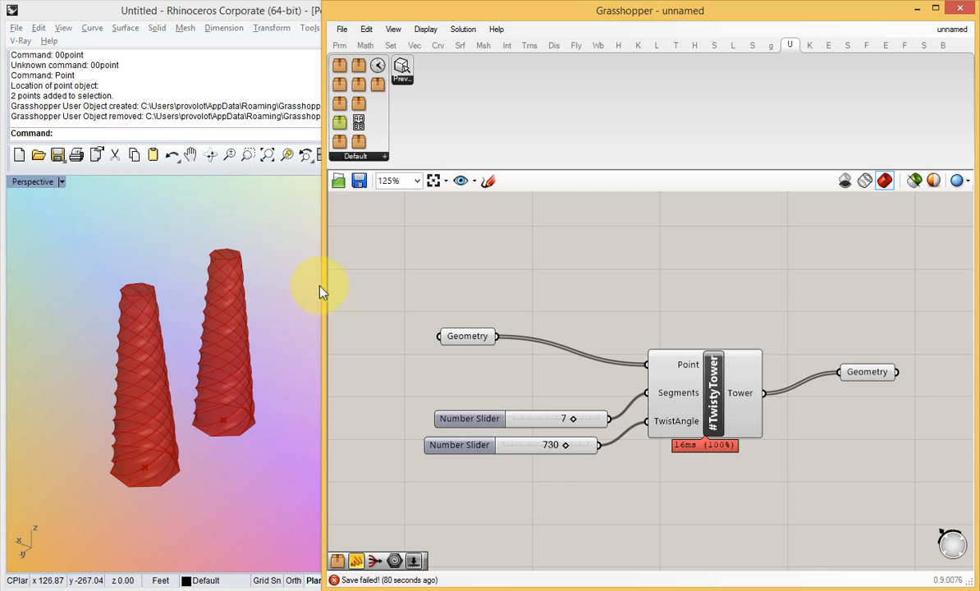
click(384, 157)
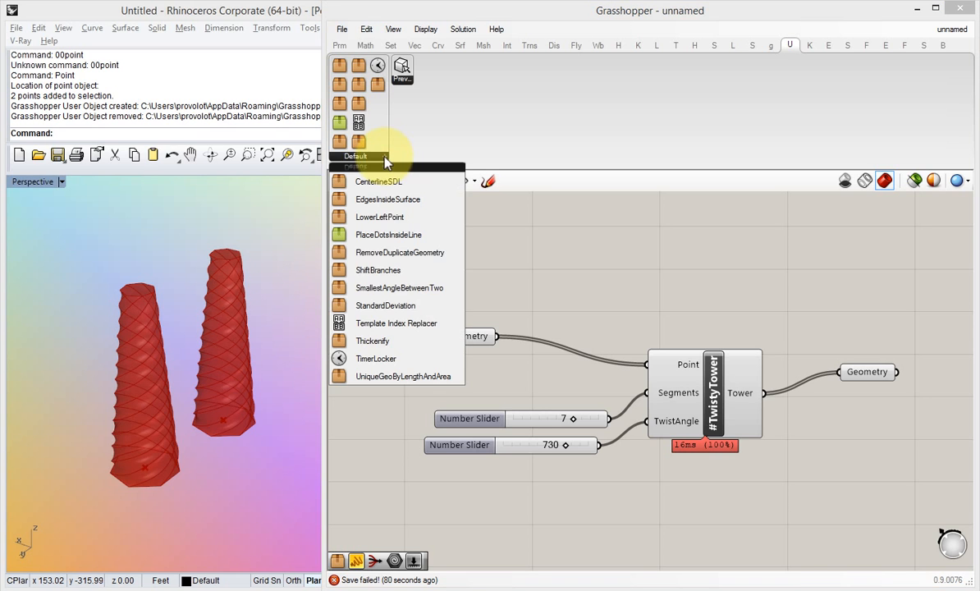
click(342, 29)
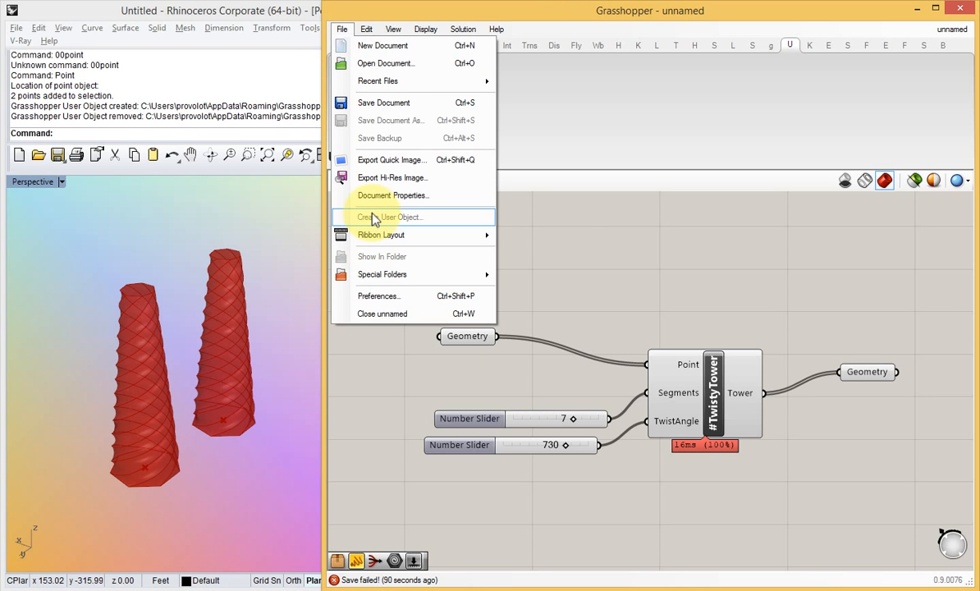
click(728, 316)
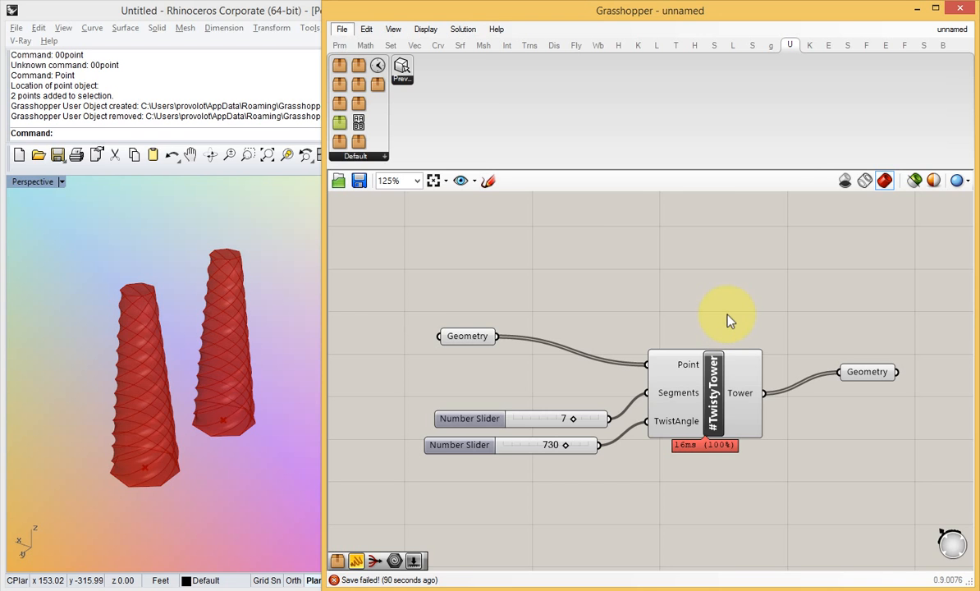
right_drag(193, 401, 212, 409)
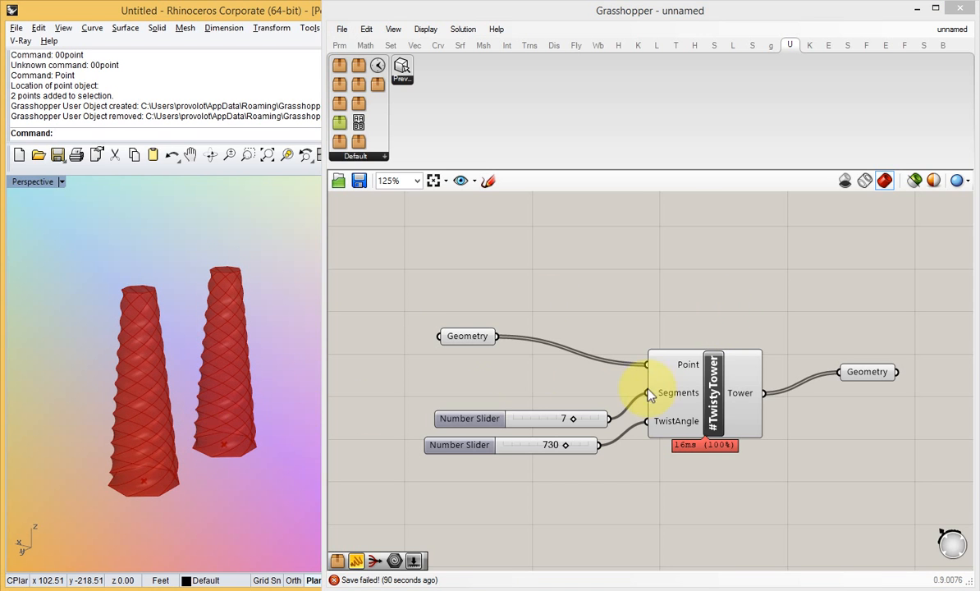
Move the input Geometry parameter and the #TwistyTower cluster so the parameter lines up with the cluster's Point input
drag(473, 332, 476, 356)
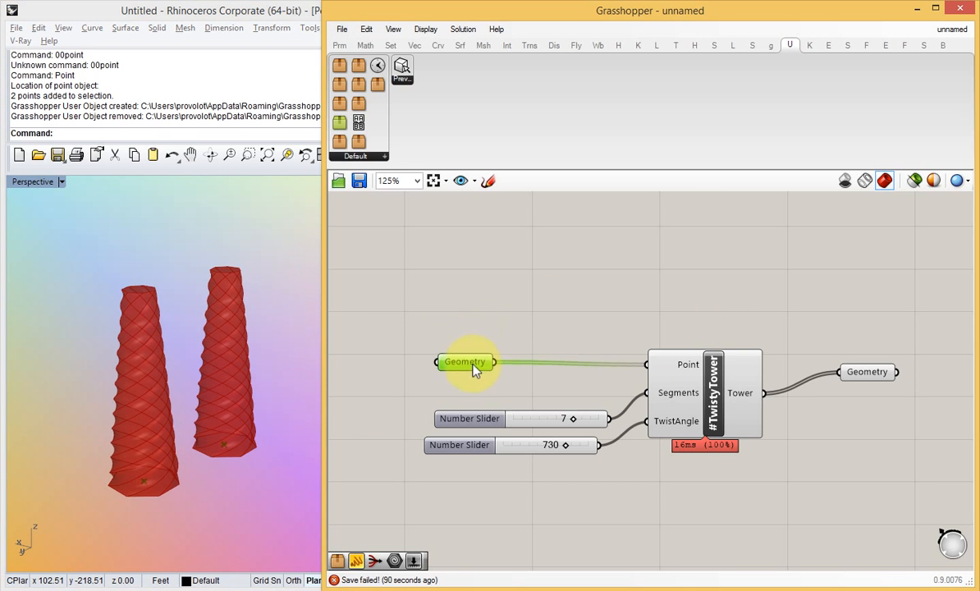
click(743, 422)
Copy the right tower's base point in the Perspective viewport to a third location in front of the two towers
click(222, 468)
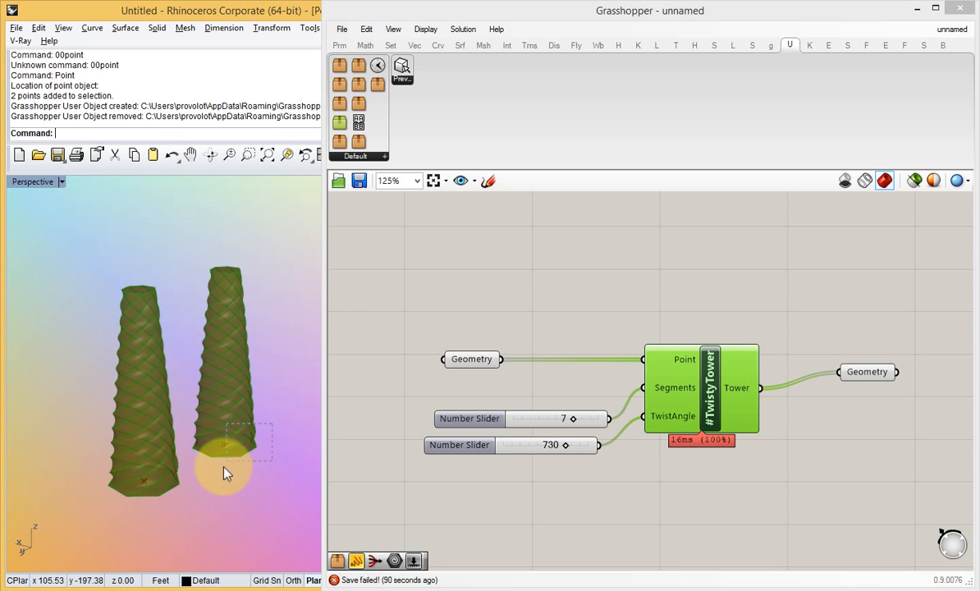
drag(224, 467, 220, 469)
text(c)
key(Return)
click(262, 467)
click(267, 527)
key(Escape)
Select all three points and assign them to the input Geometry parameter as multiple geometries
drag(268, 534, 186, 472)
right_click(464, 362)
click(492, 482)
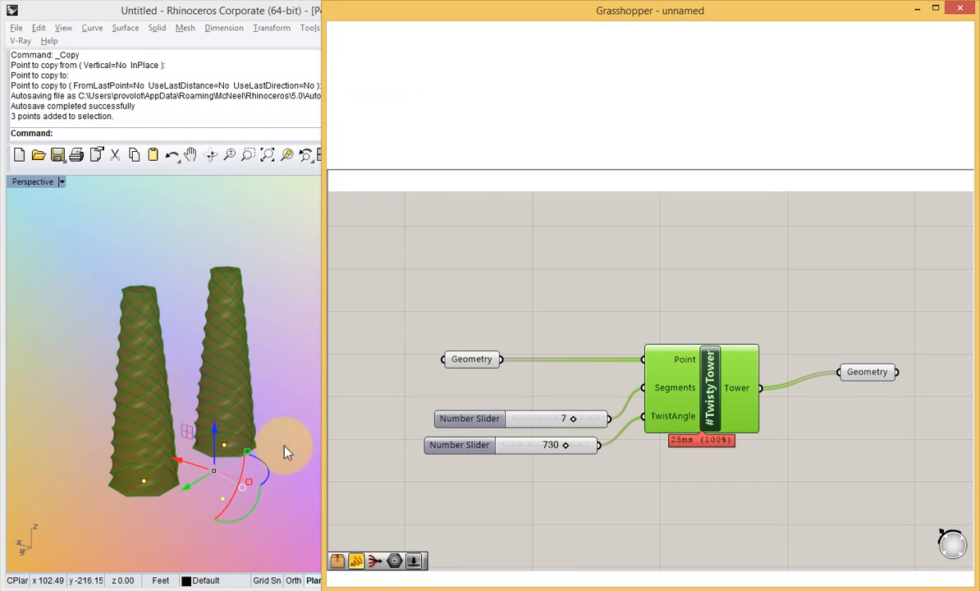
Set the Segments slider to 8 and the TwistAngle slider to 322
right_drag(247, 450, 246, 472)
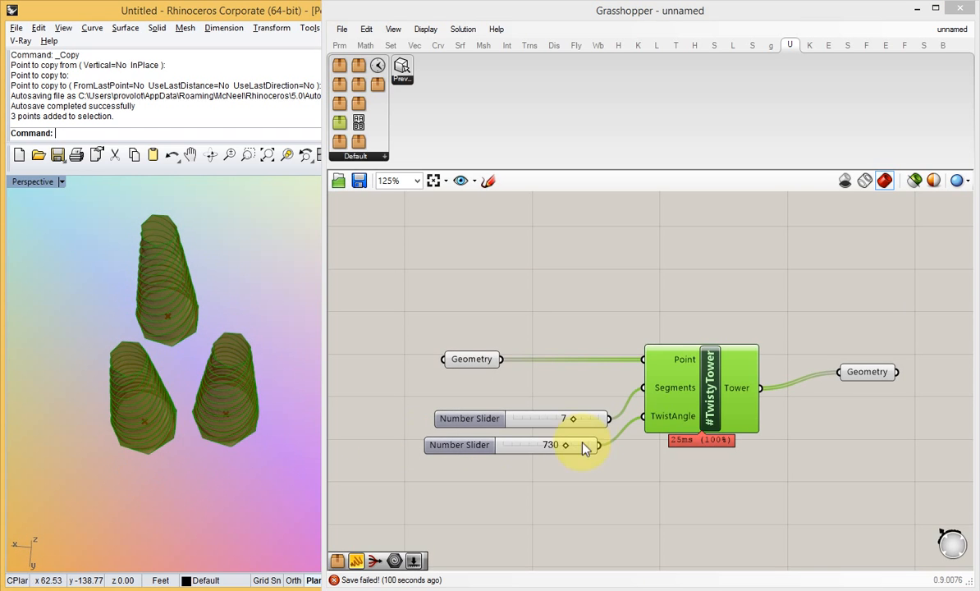
drag(573, 418, 531, 445)
click(682, 365)
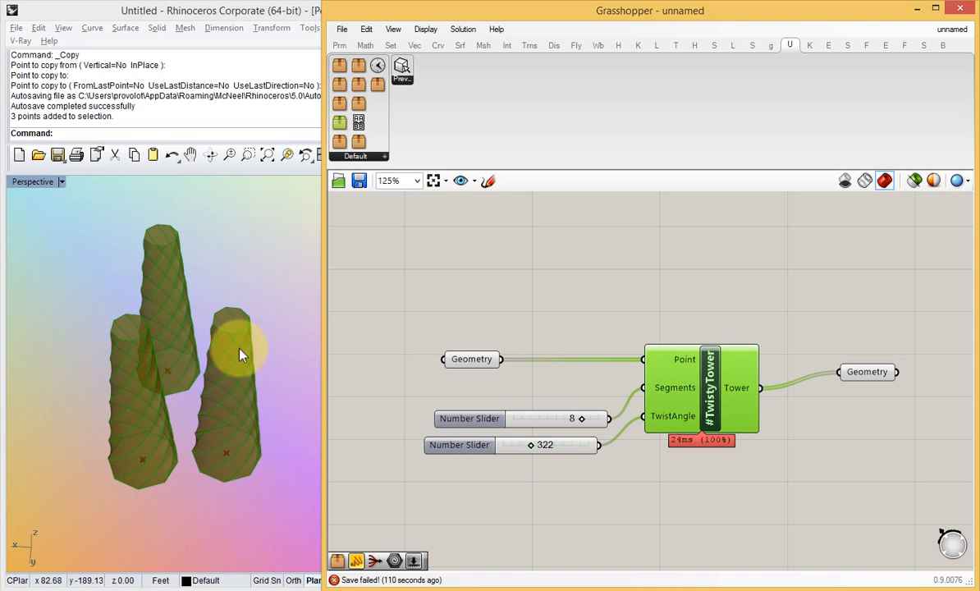
right_drag(238, 345, 238, 280)
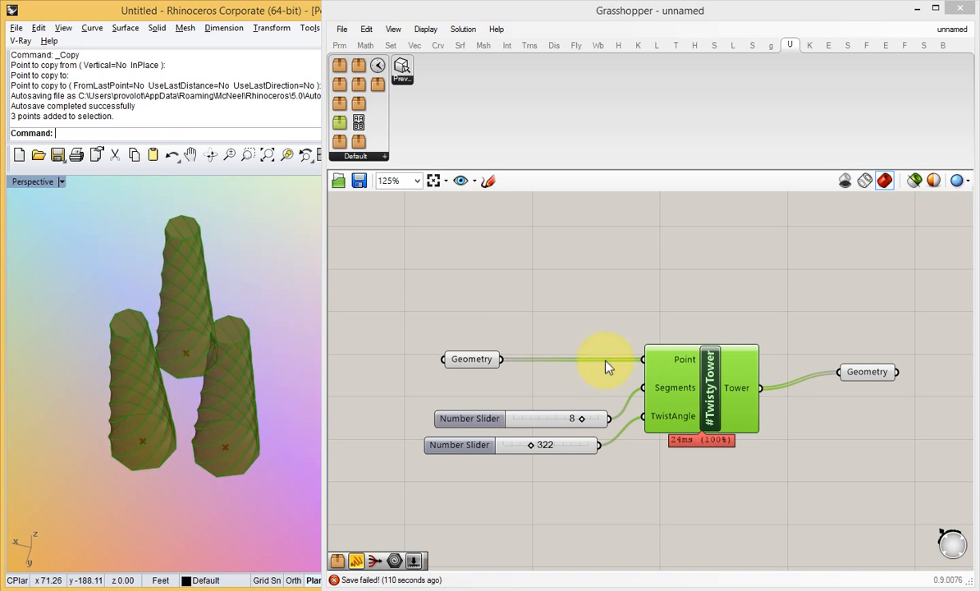
Reposition the #TwistyTower cluster and the output Geometry parameter slightly on the canvas
drag(734, 385, 747, 399)
drag(869, 372, 889, 396)
right_drag(889, 395, 827, 347)
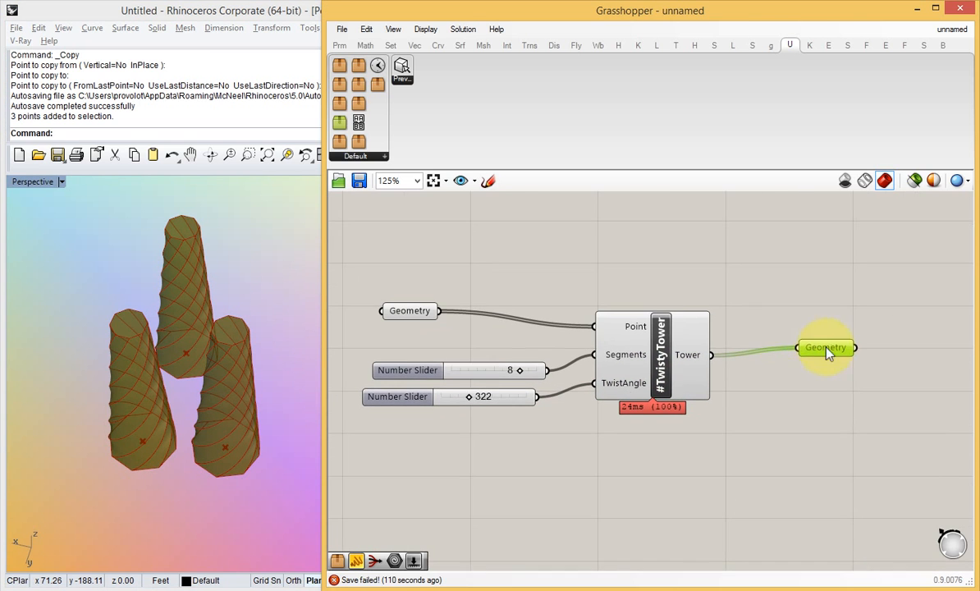
View the internal definition of the #TwistyTower cluster and return to the main document
double_click(661, 354)
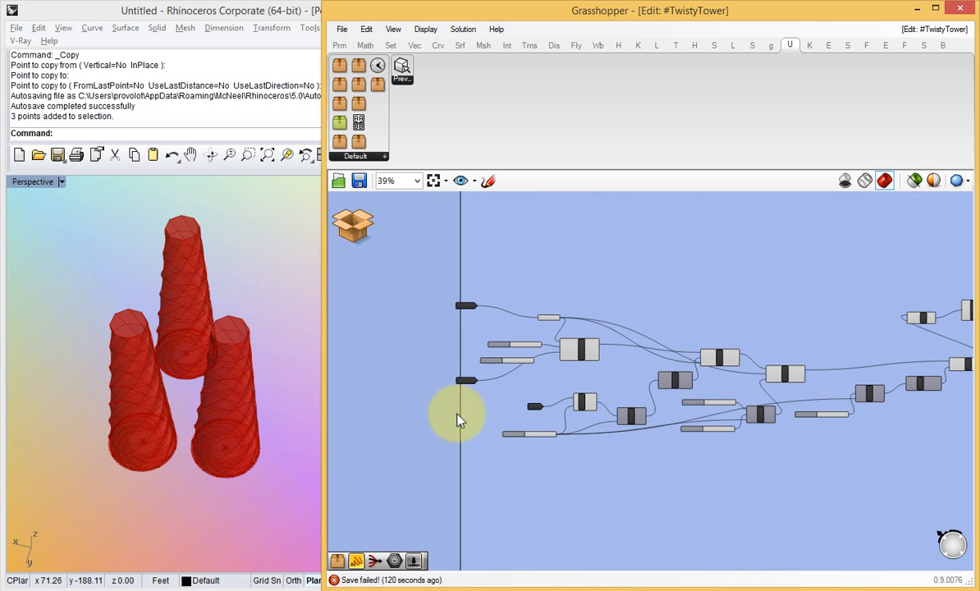
click(351, 222)
click(359, 234)
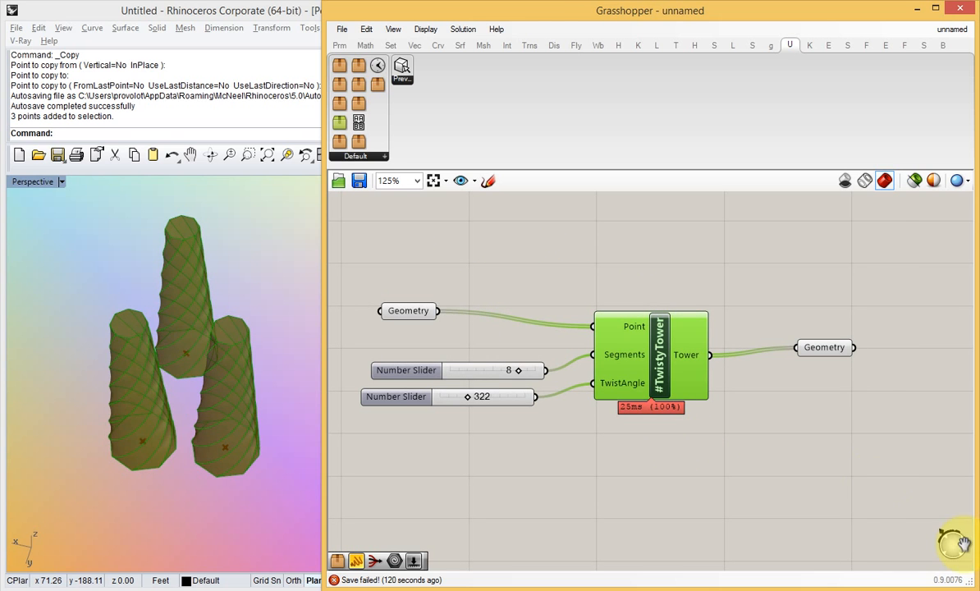
Reopen the #TwistyTower cluster and bring up the properties of its Geometry input
double_click(661, 359)
mouse_move(639, 286)
right_down()
mouse_move(596, 296)
mouse_move(623, 284)
right_up()
scroll(440, 310, up, 4)
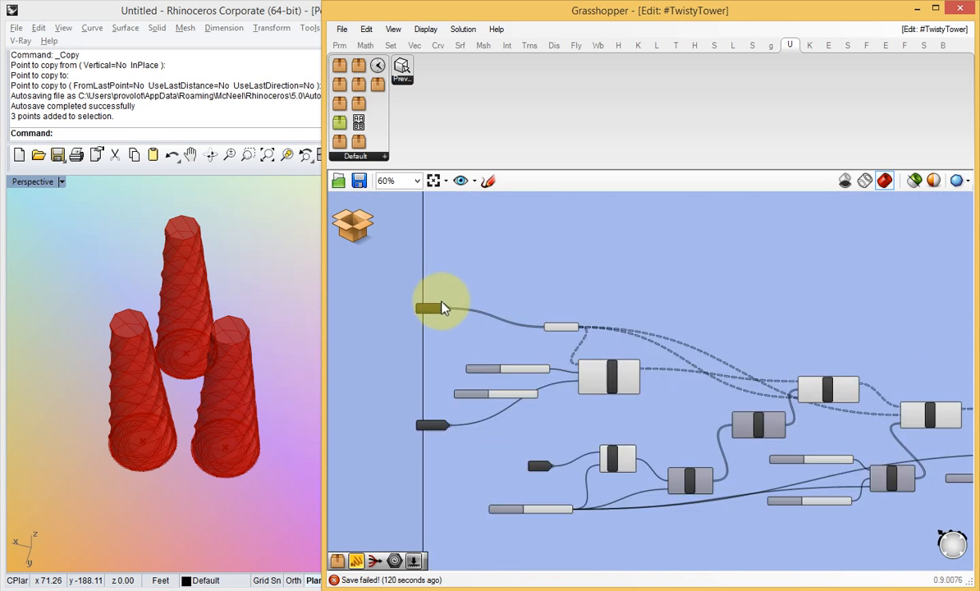
mouse_move(431, 316)
mouse_down()
mouse_move(429, 289)
mouse_move(428, 305)
mouse_up()
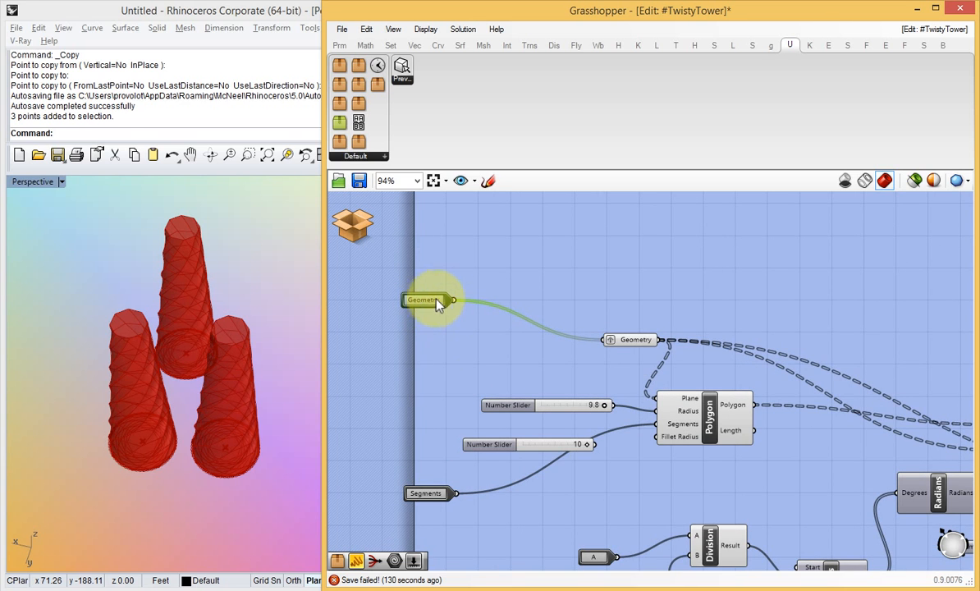
scroll(426, 303, up, 4)
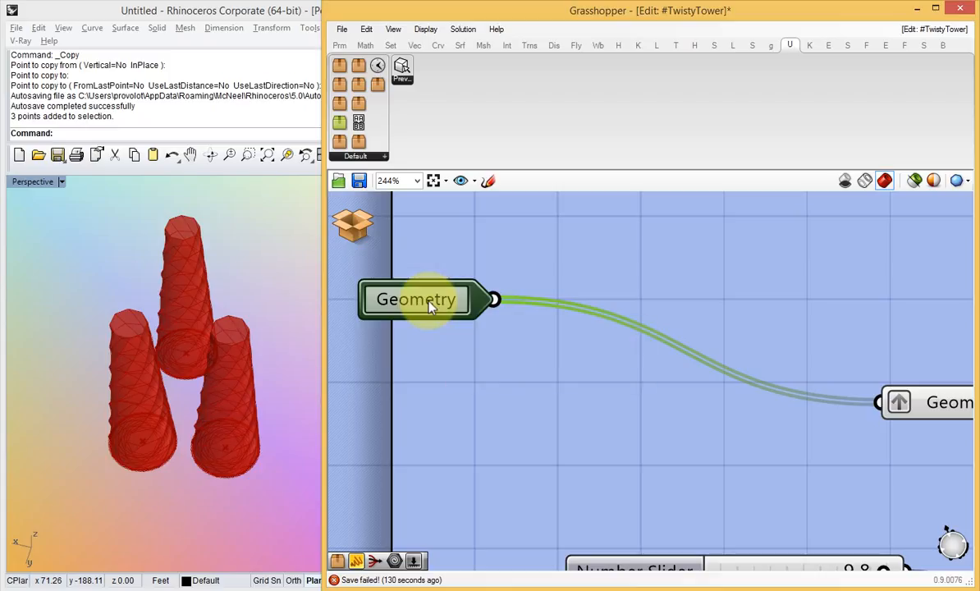
double_click(430, 302)
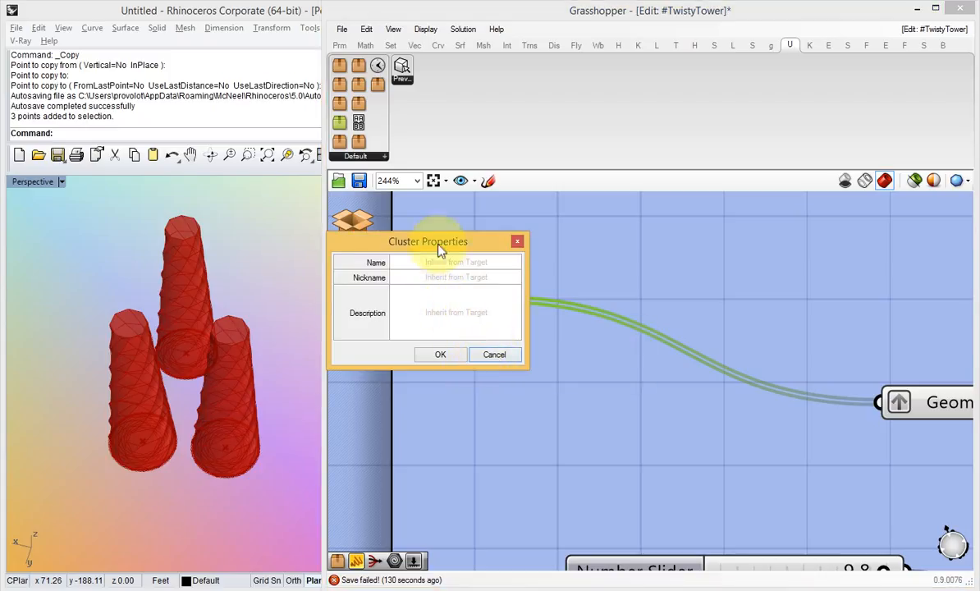
drag(438, 247, 522, 298)
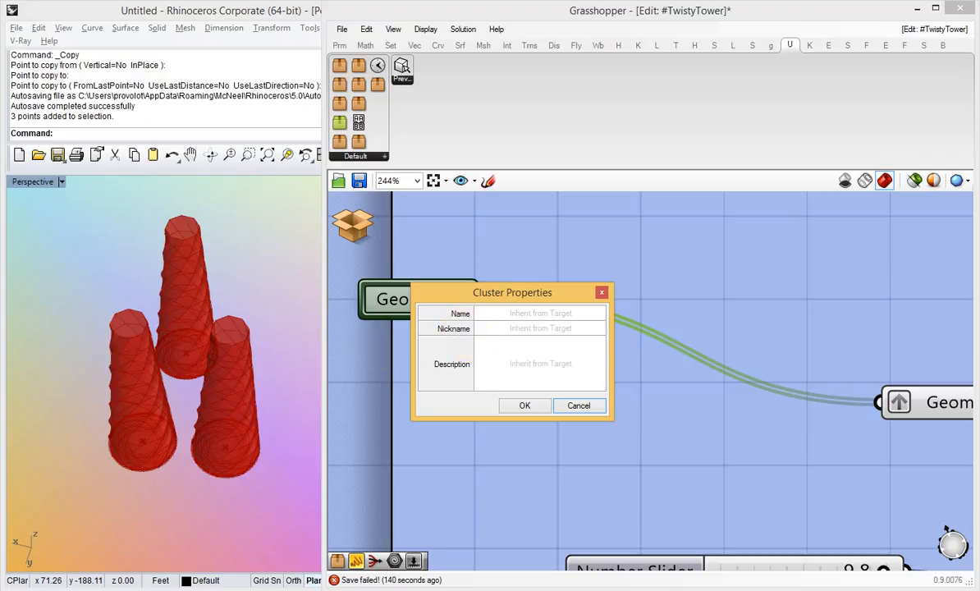
Accept the Geometry input's properties with the name left blank, and save and close the cluster
click(547, 318)
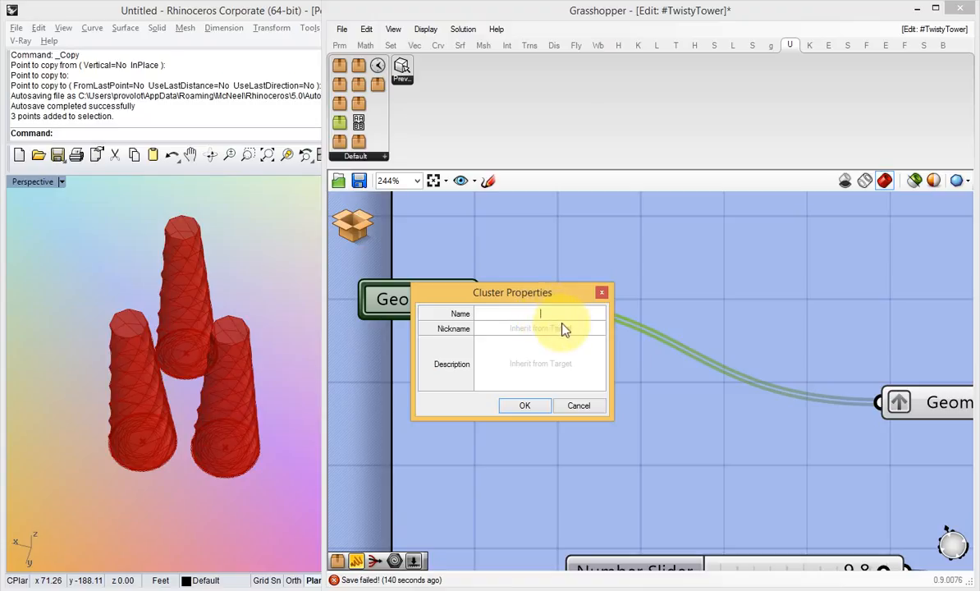
click(528, 406)
click(353, 223)
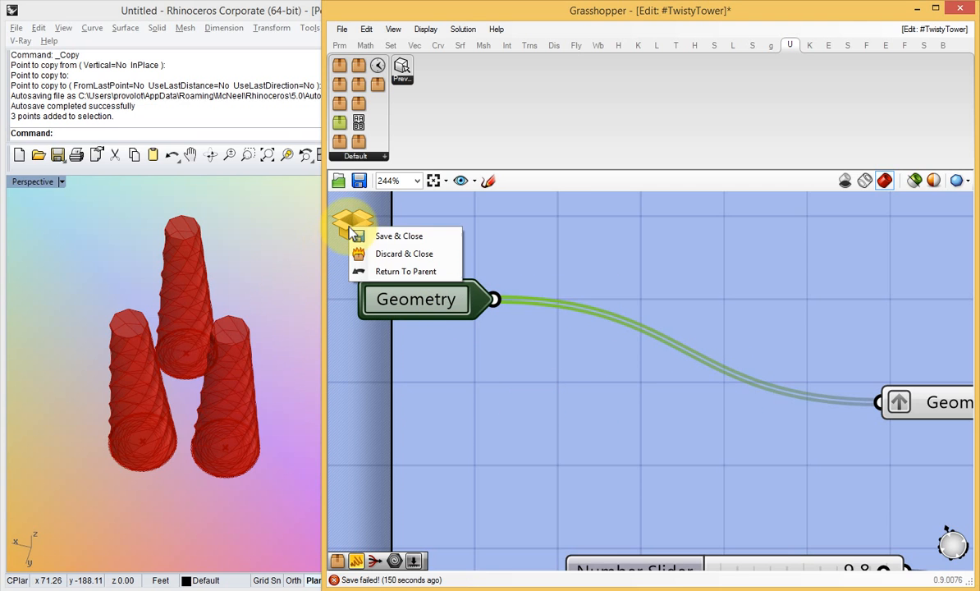
click(365, 234)
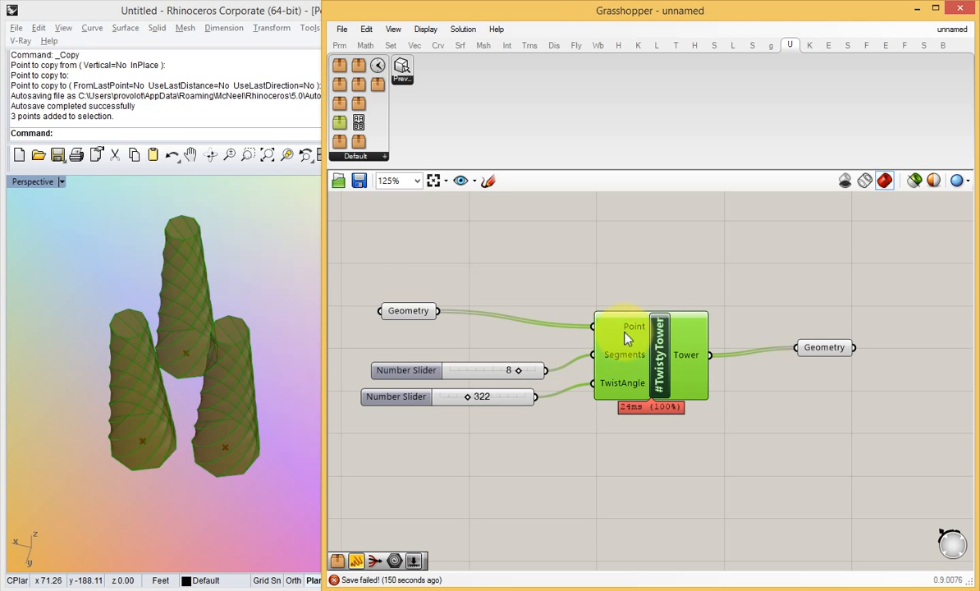
Rename the Point input of the #TwistyTower cluster to PointOfTower
mouse_move(630, 330)
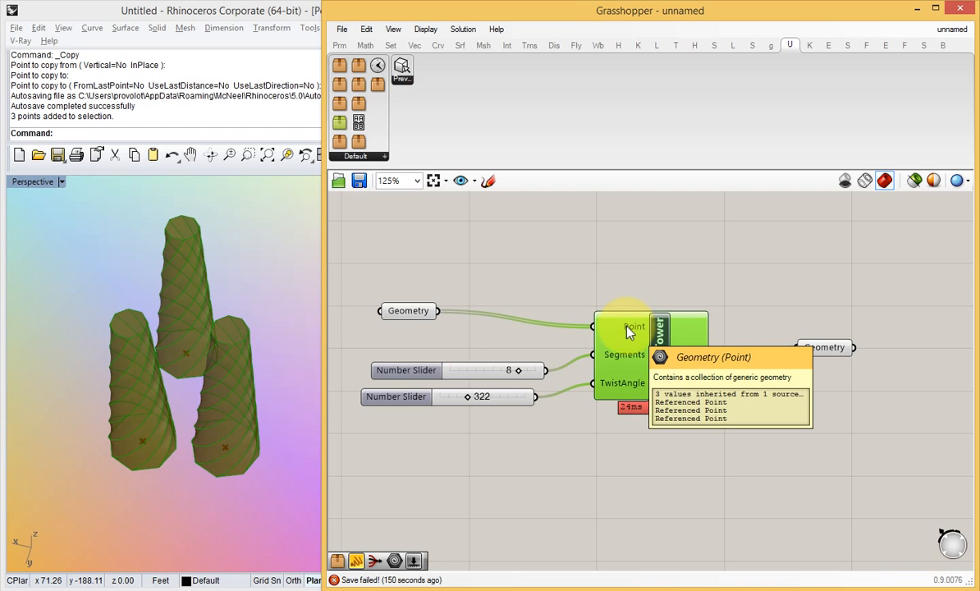
right_click(634, 329)
text(F)
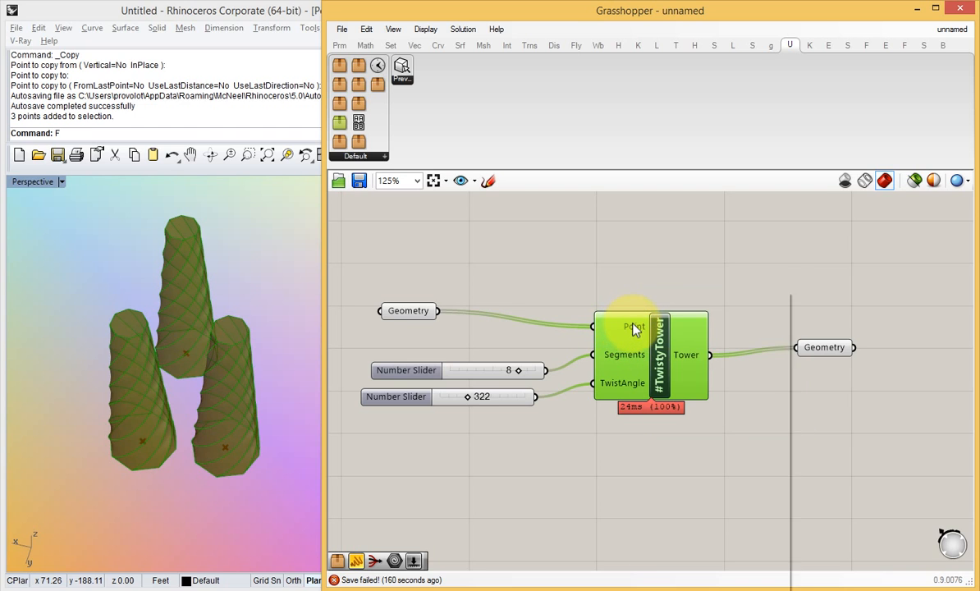
click(595, 245)
right_click(633, 326)
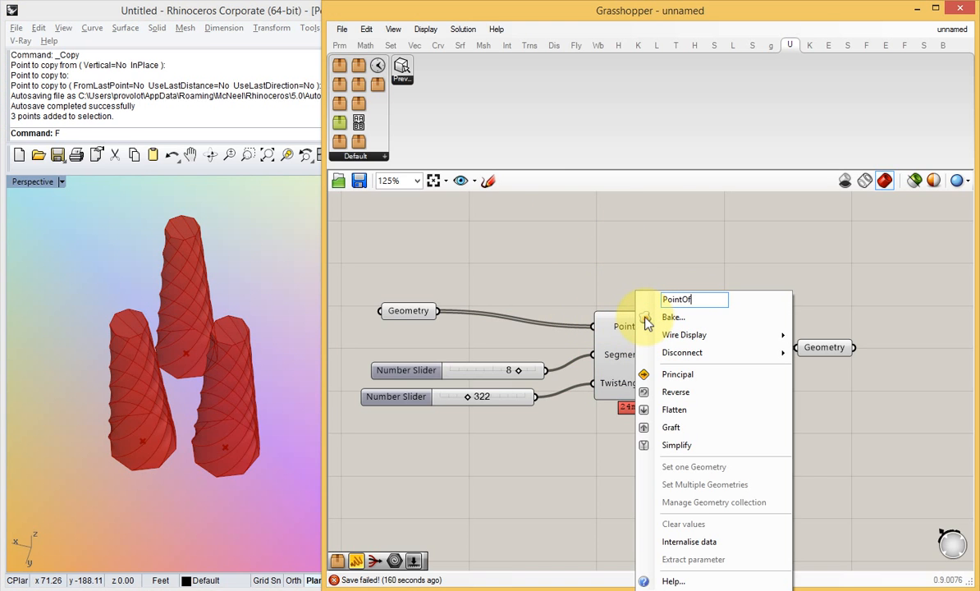
text(OfTower)
key(Return)
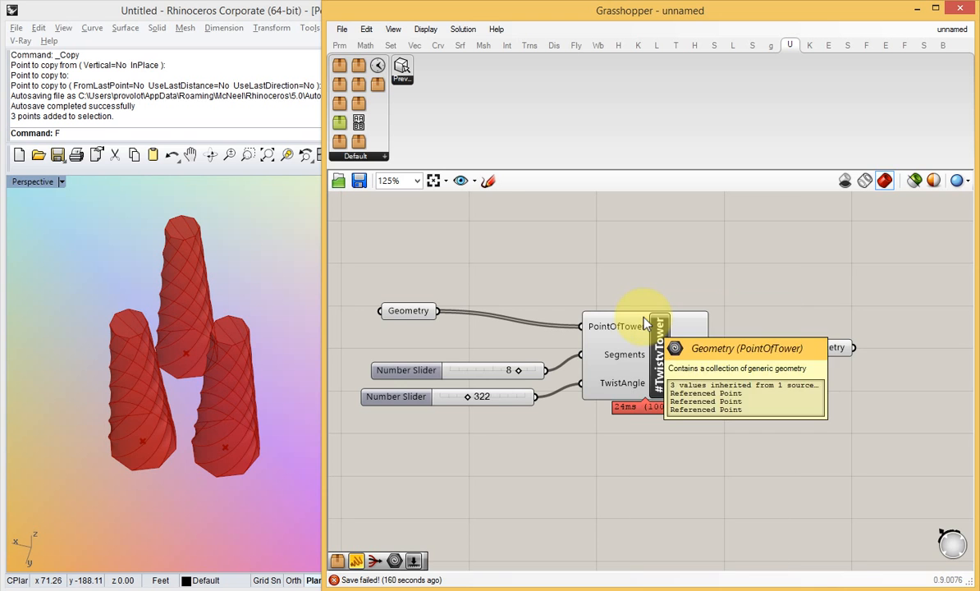
Check the name of the Geometry input inside the #TwistyTower cluster, then save and close the cluster
click(660, 353)
double_click(659, 353)
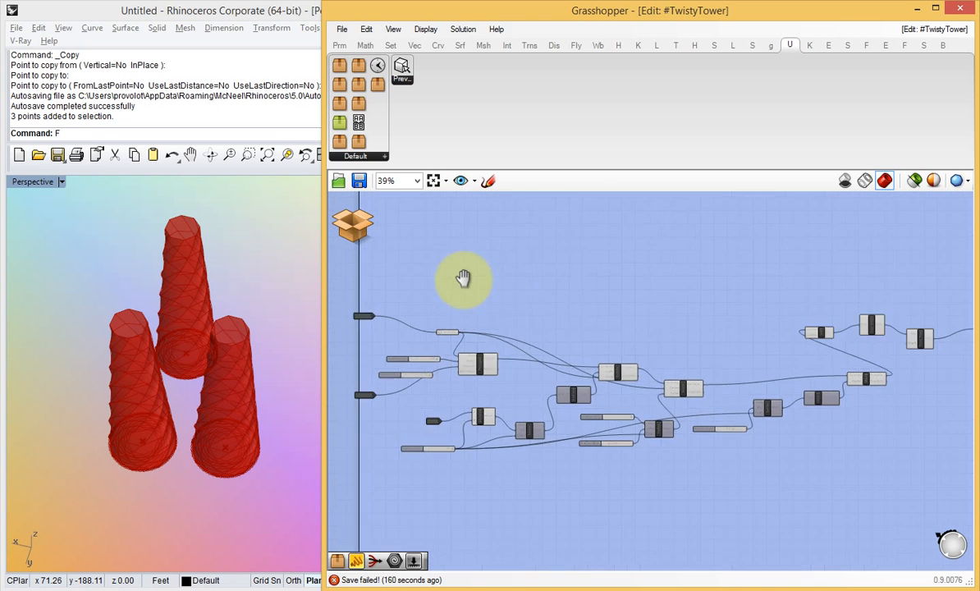
double_click(474, 328)
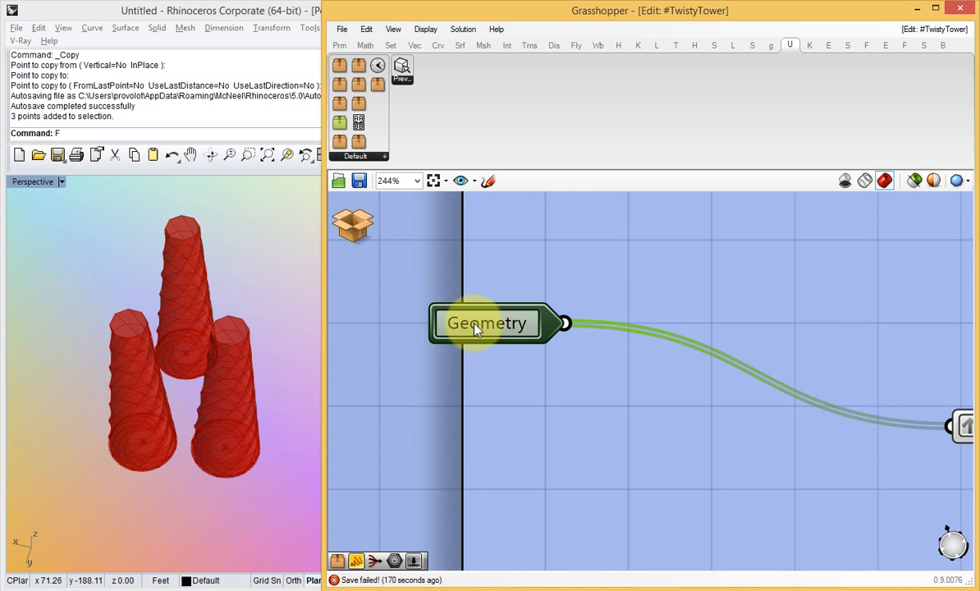
click(539, 377)
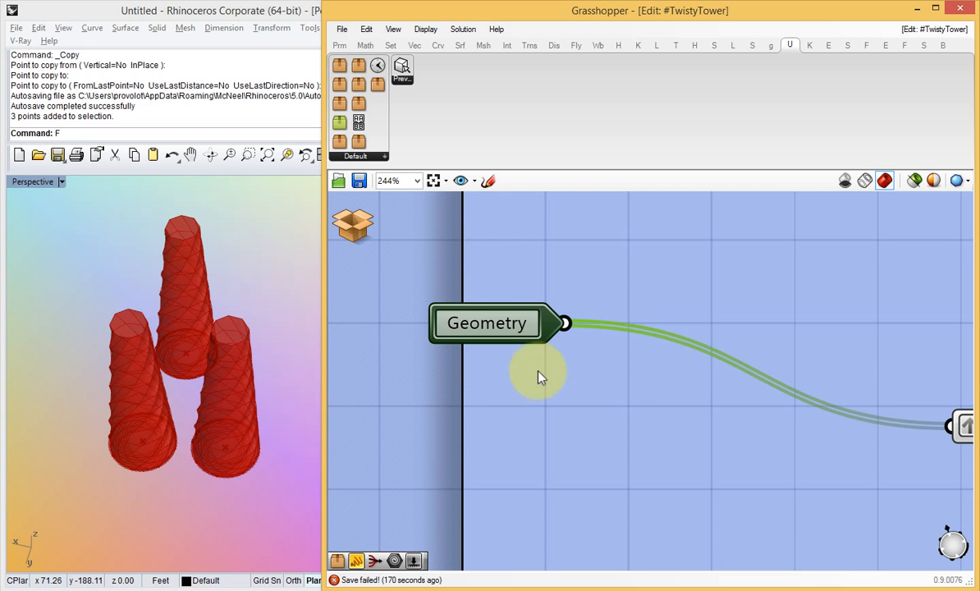
mouse_move(350, 220)
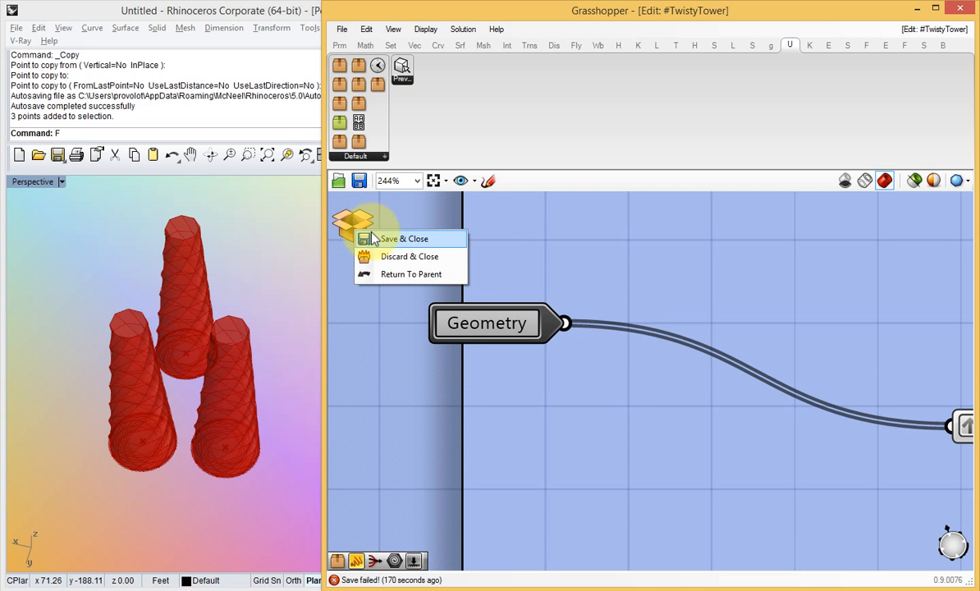
click(373, 237)
Shift the output Geometry parameter and the #TwistyTower cluster further away from the sliders
drag(829, 348, 858, 352)
drag(661, 370, 689, 368)
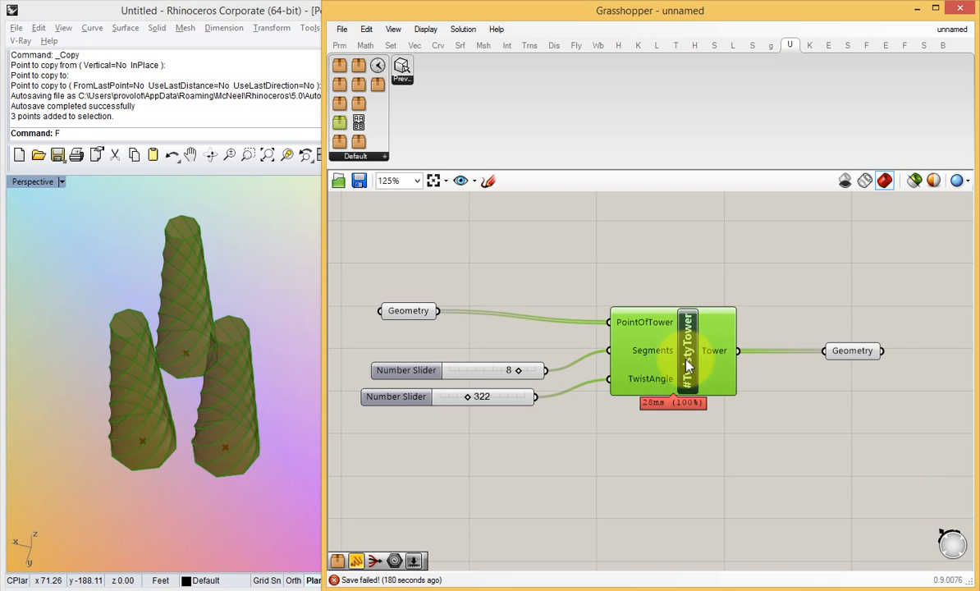
Start creating a user object from the selected cluster and name it TwistyTower
click(342, 30)
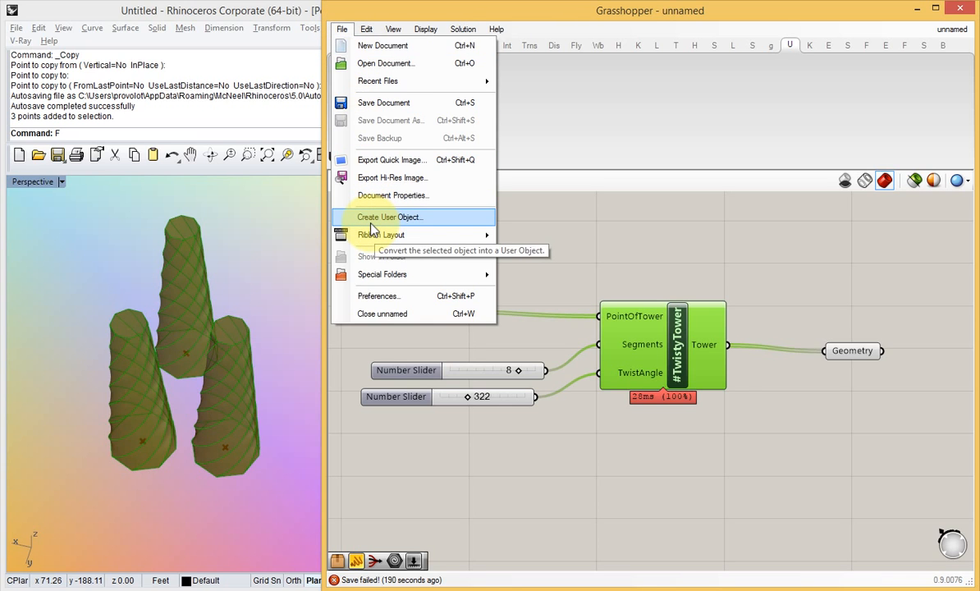
click(371, 219)
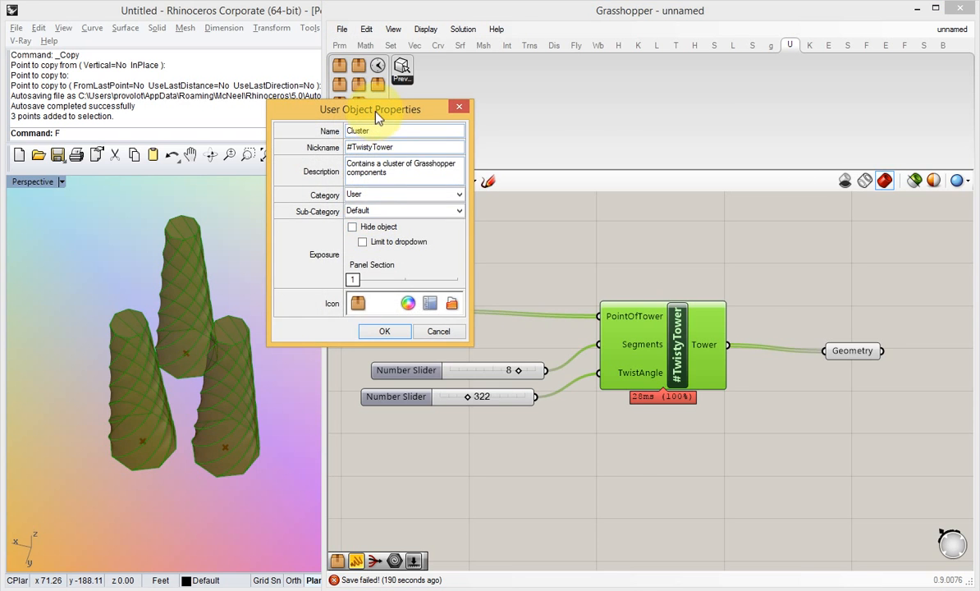
drag(376, 111, 434, 242)
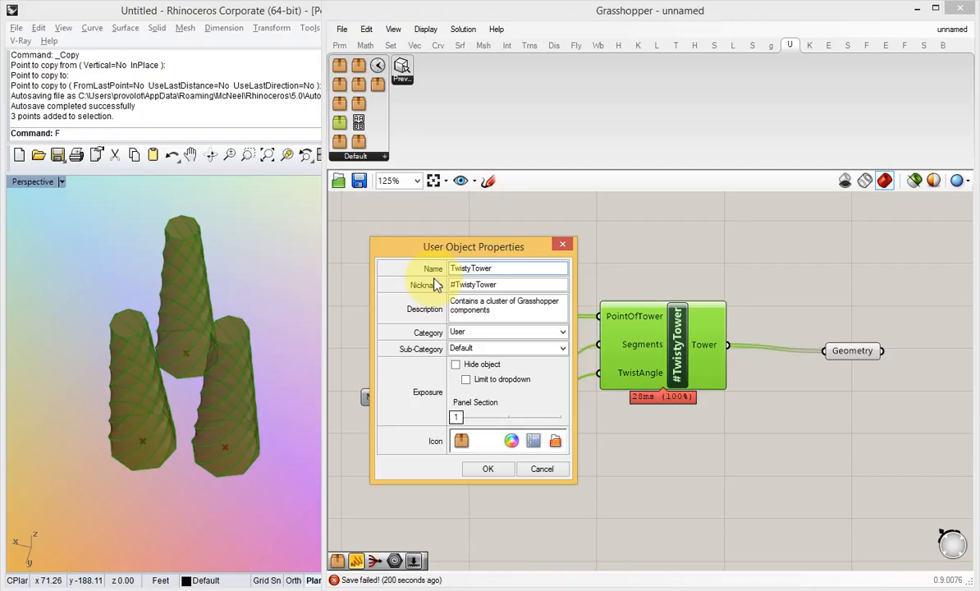
Change the user object's name to #TwistyTower so that it matches its nickname
drag(498, 284, 443, 284)
key(ctrl+c)
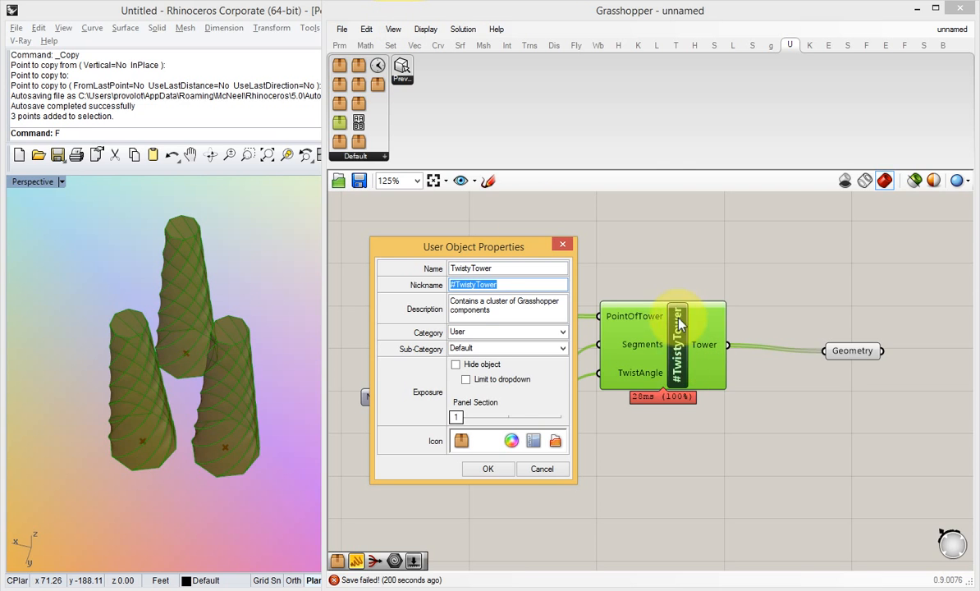
drag(501, 268, 454, 272)
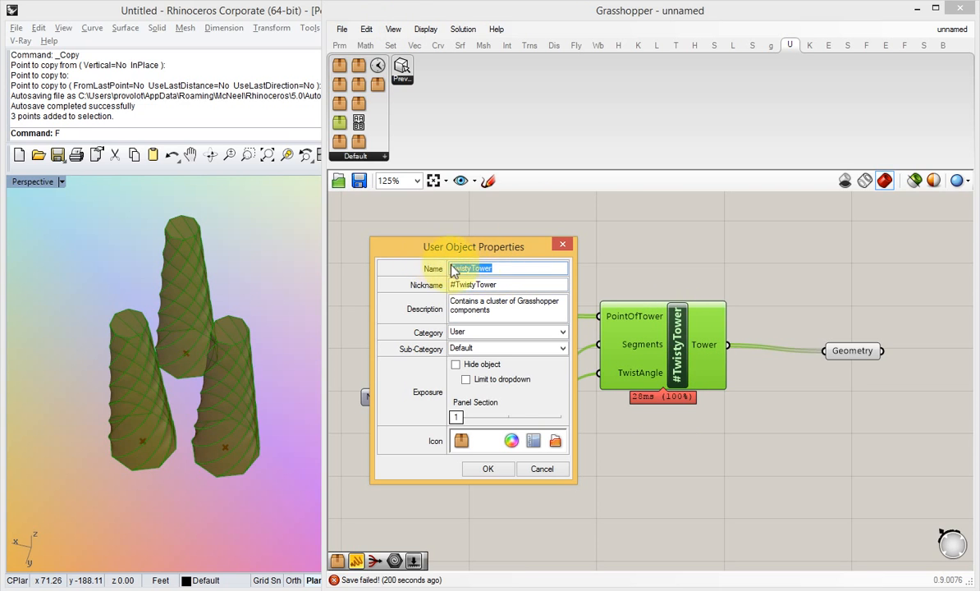
key(ctrl+v)
click(453, 270)
key(BackSpace)
key(ctrl+z)
drag(494, 310, 444, 276)
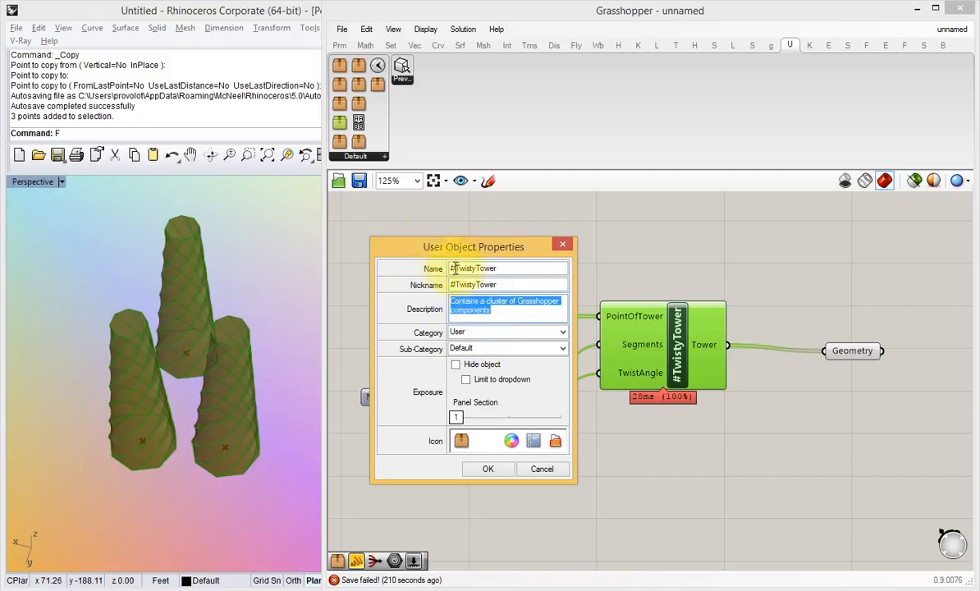
Keep the user object in the User category and enter TowerTypes as its sub-category
click(562, 333)
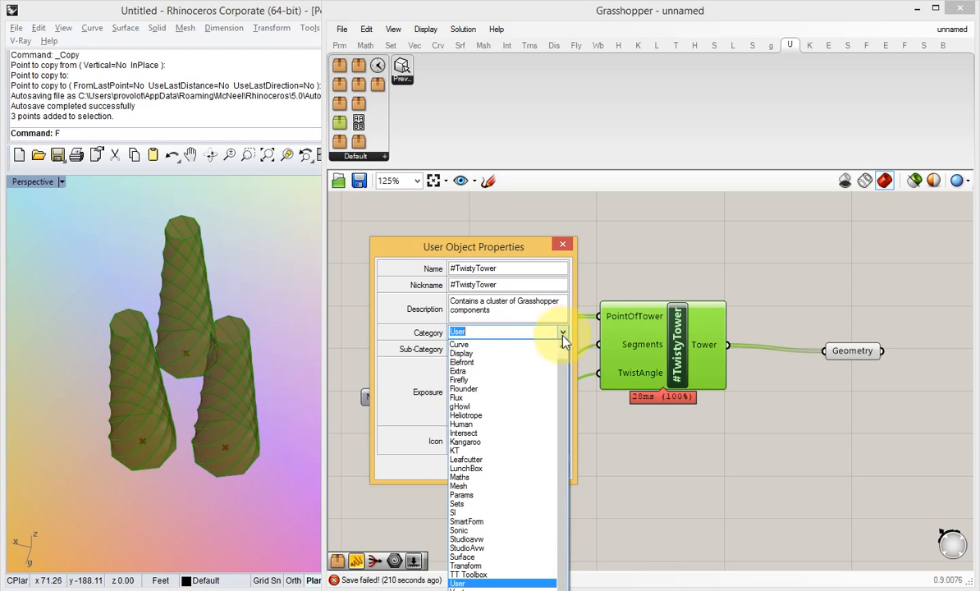
click(454, 332)
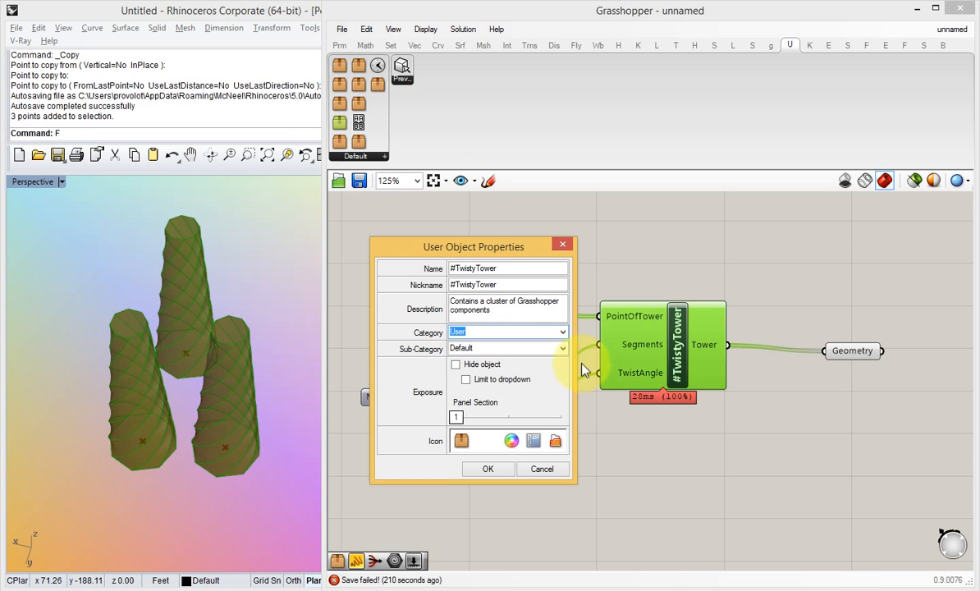
click(564, 351)
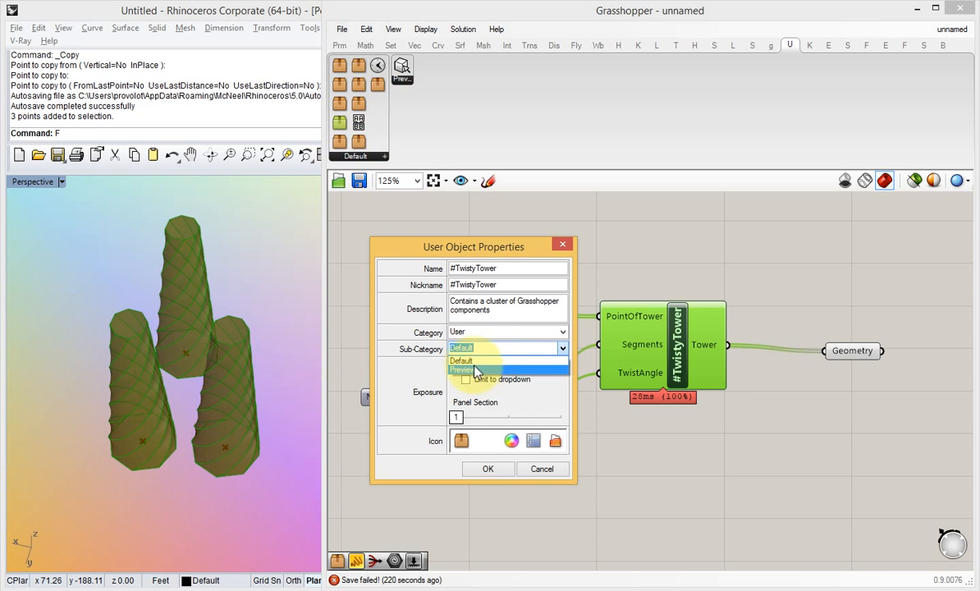
click(480, 362)
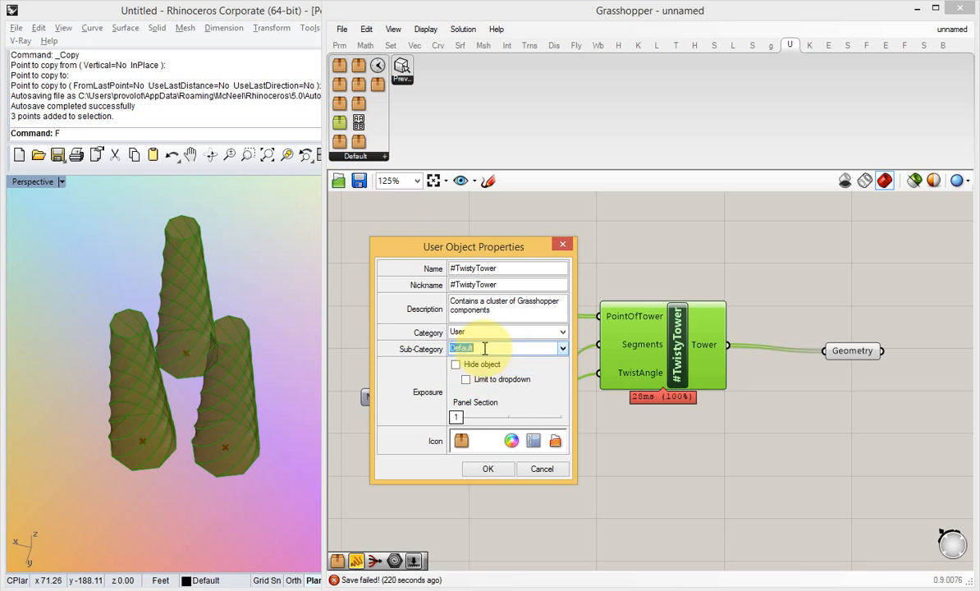
text(Tower)
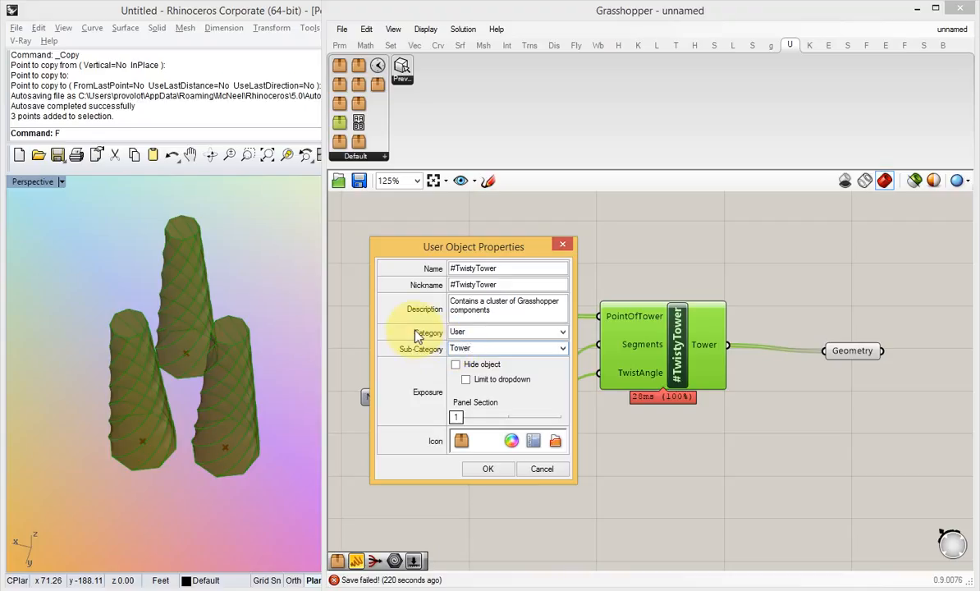
text(Types)
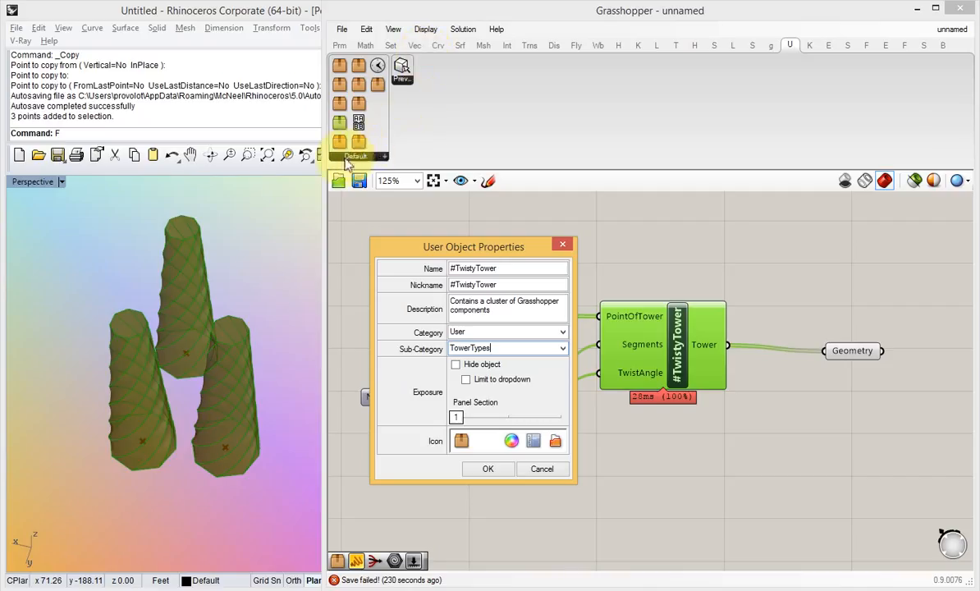
Return the sub-category to Default and give the user object the orange faceted solid icon from the built-in component icons
click(562, 348)
click(528, 361)
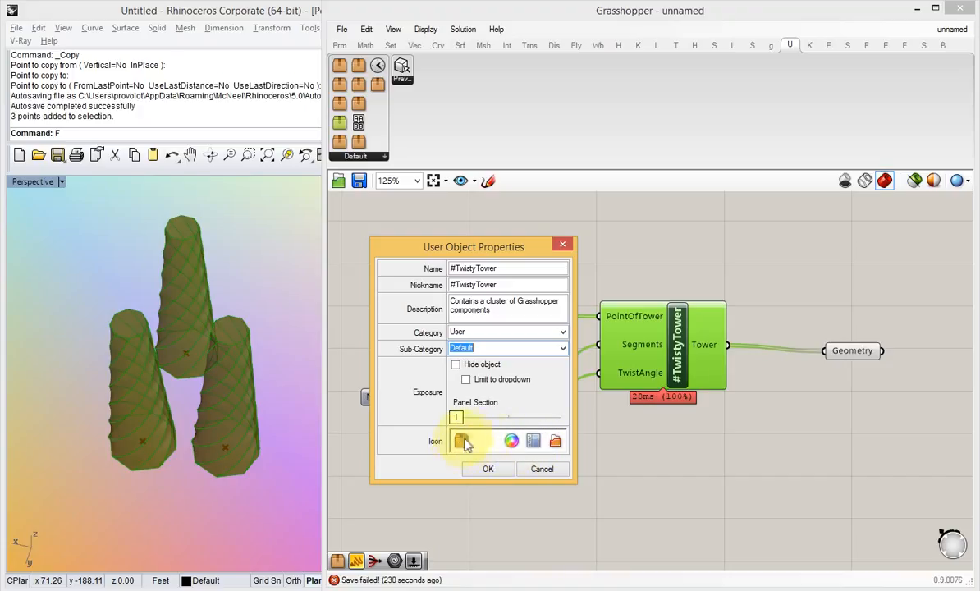
click(511, 443)
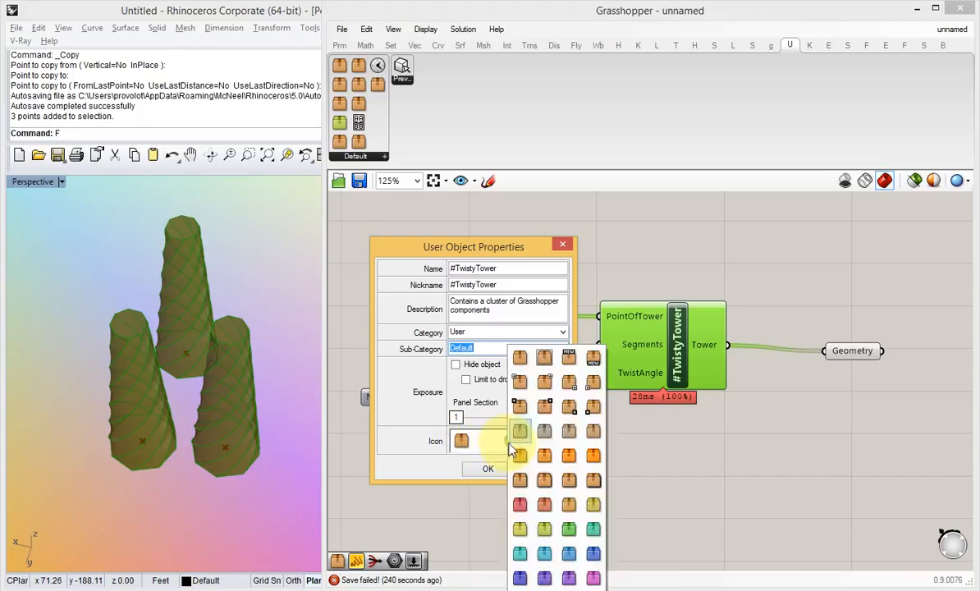
click(568, 527)
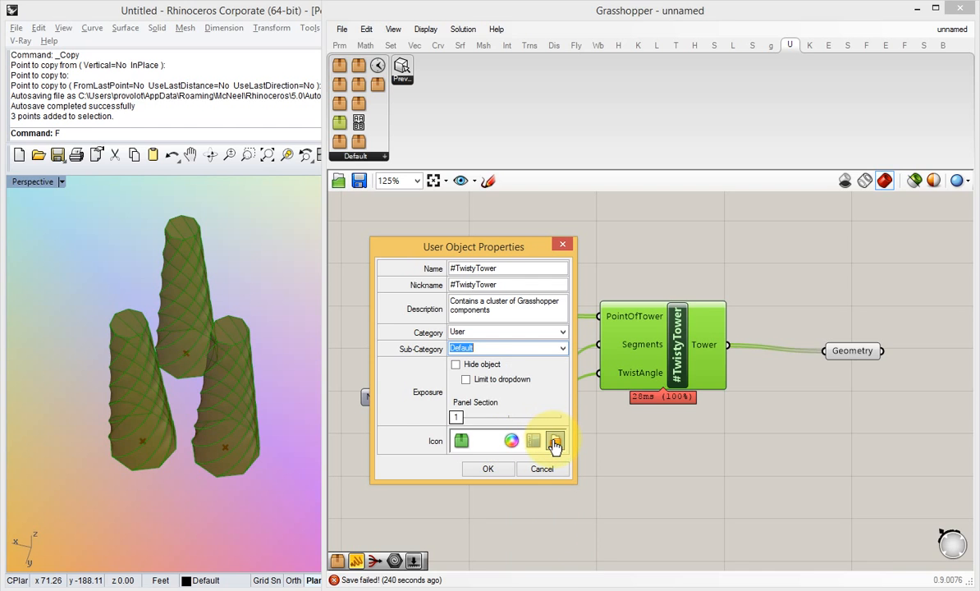
click(533, 443)
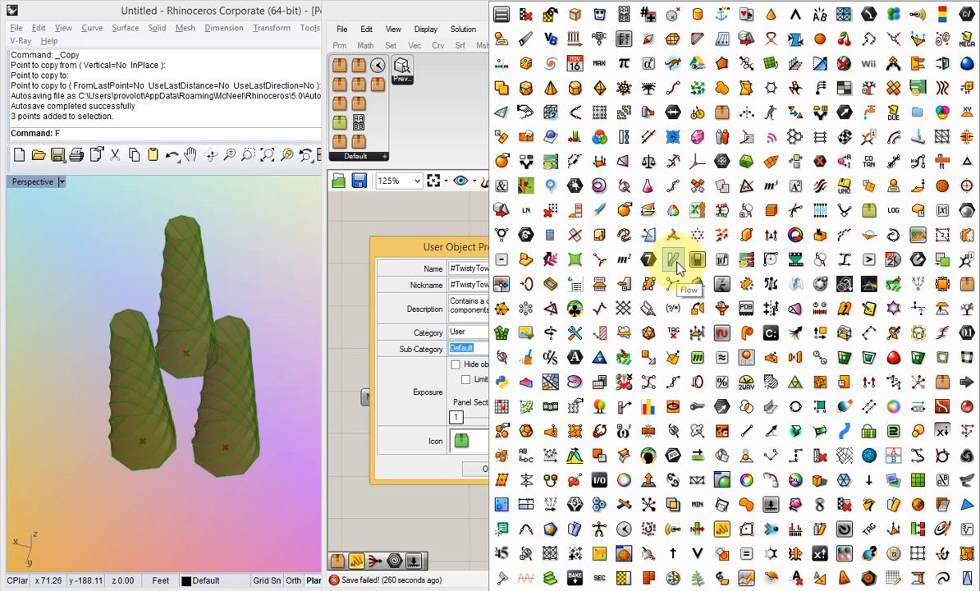
click(528, 88)
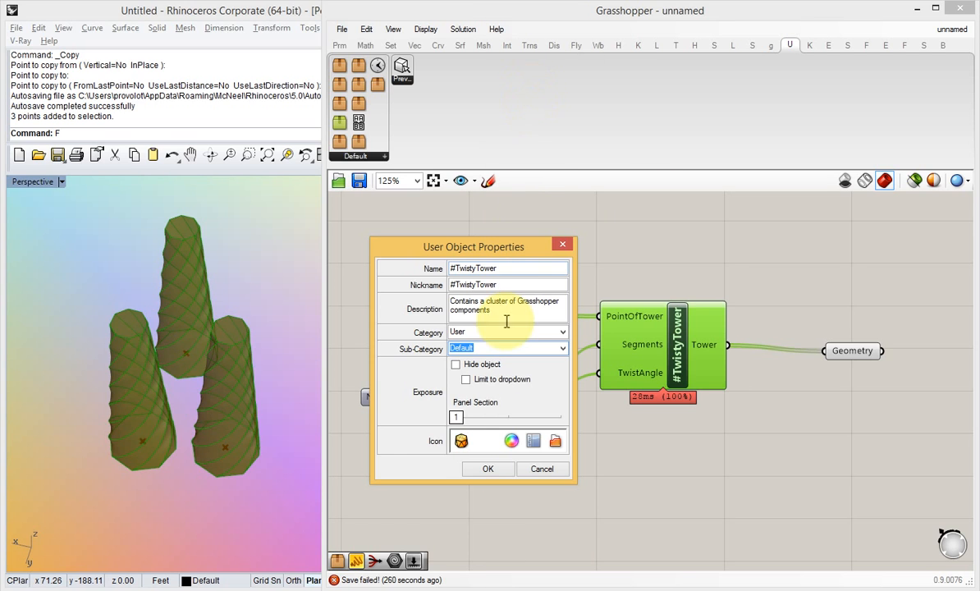
Assign the user object to the Preview sub-category and create it
click(512, 443)
click(519, 454)
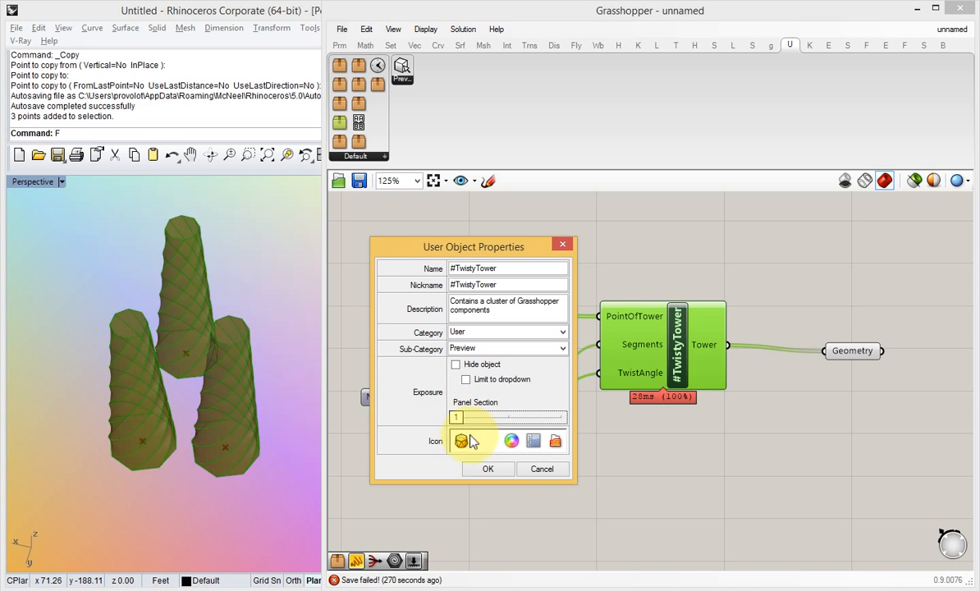
click(481, 469)
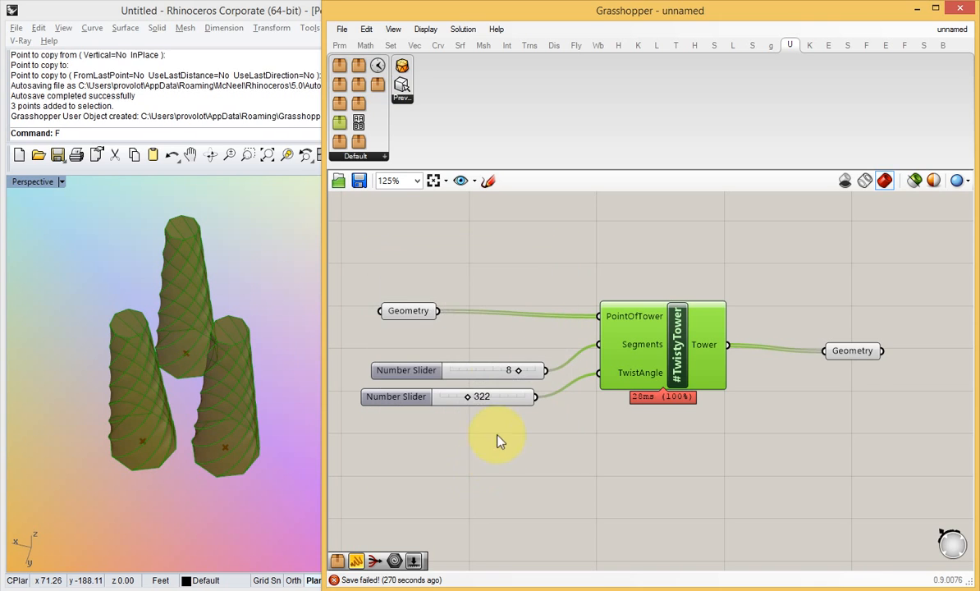
Delete the #TwistyTower user object from the Preview sub-category
right_click(406, 70)
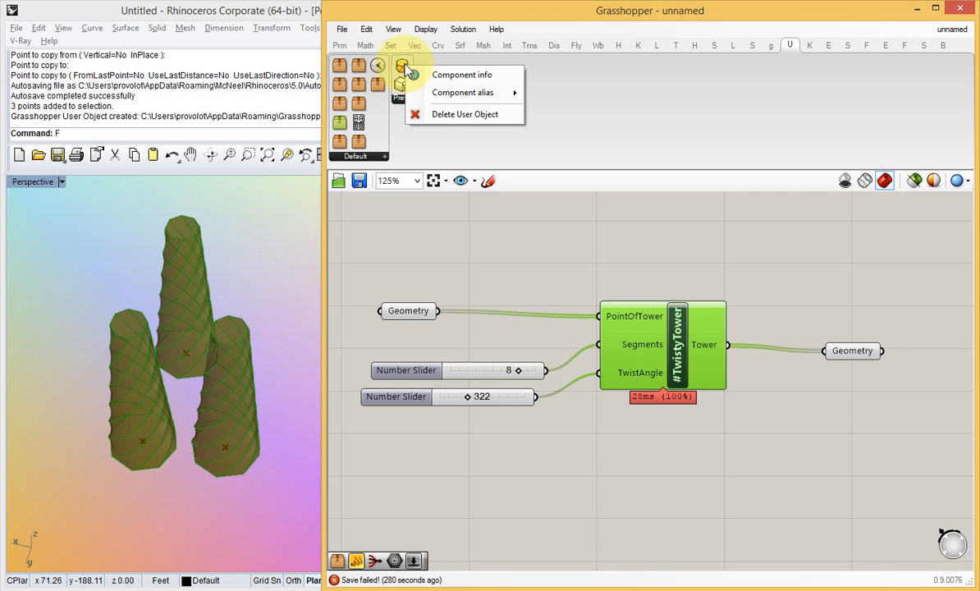
click(427, 114)
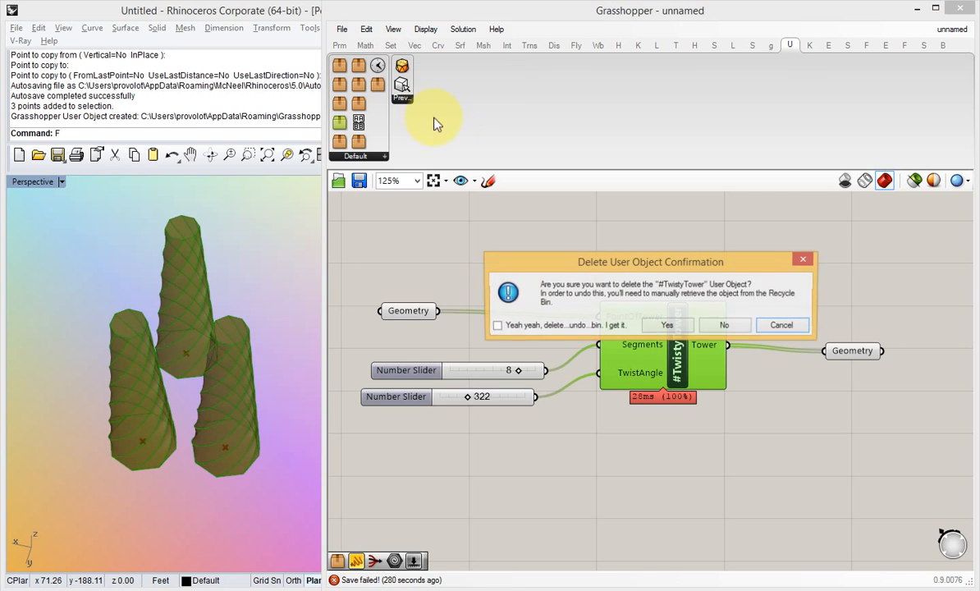
click(668, 326)
Start a new user object from the selected #TwistyTower cluster and name it #TwistyTower
right_click(678, 353)
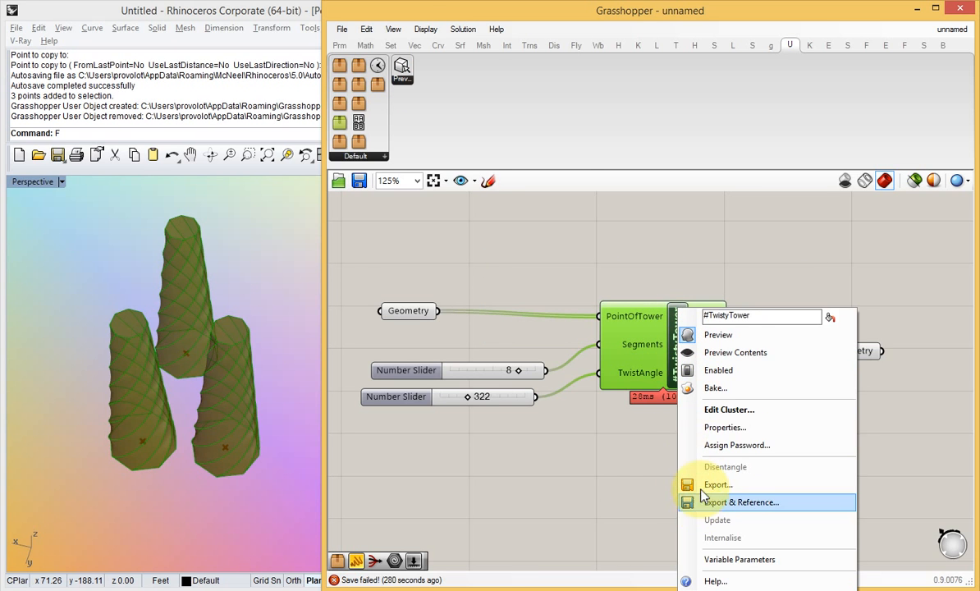
click(346, 31)
click(383, 215)
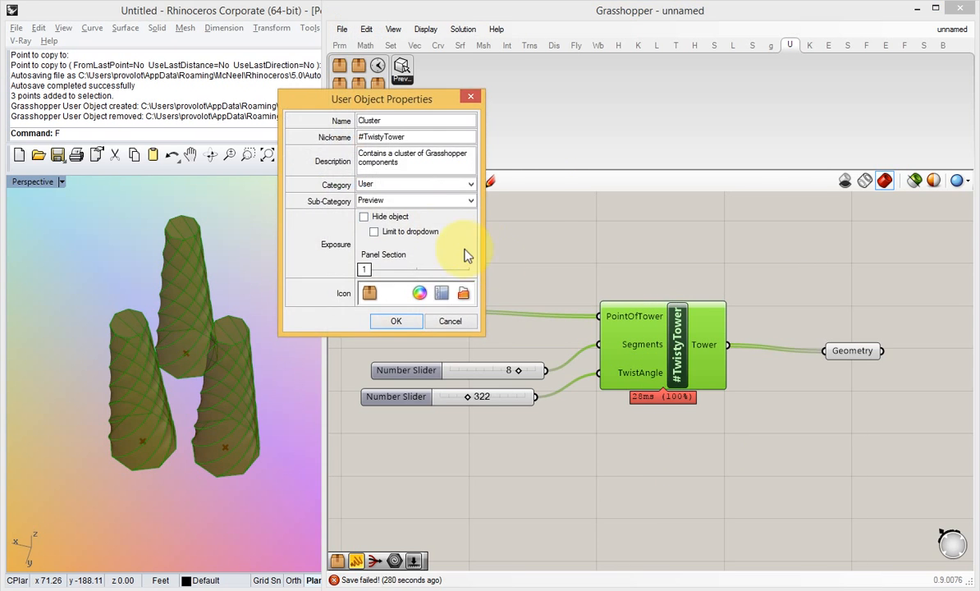
key(ctrl+c)
drag(405, 137, 351, 121)
key(ctrl+v)
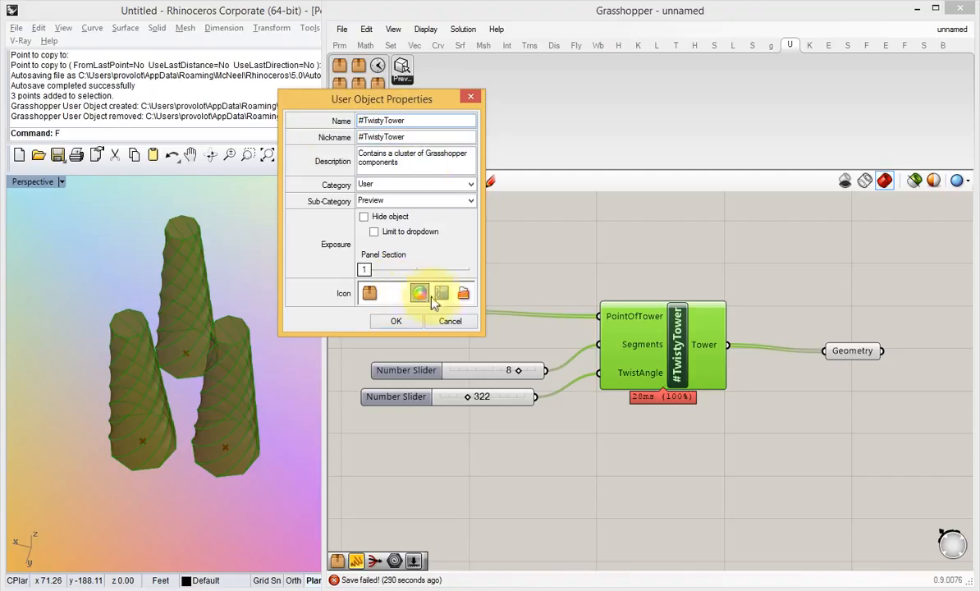
Give the new user object the orange faceted solid icon from the built-in component icons
click(440, 293)
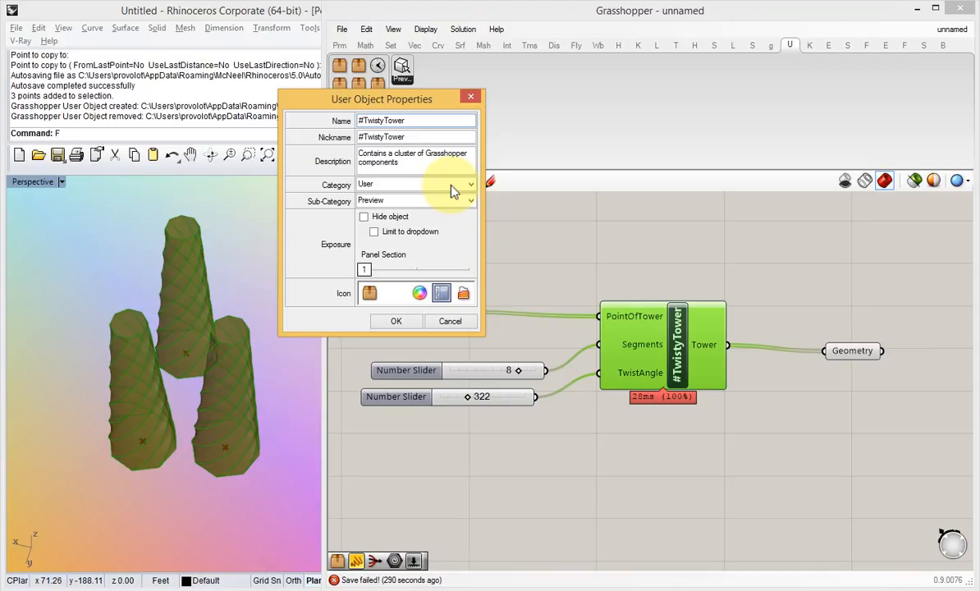
click(442, 295)
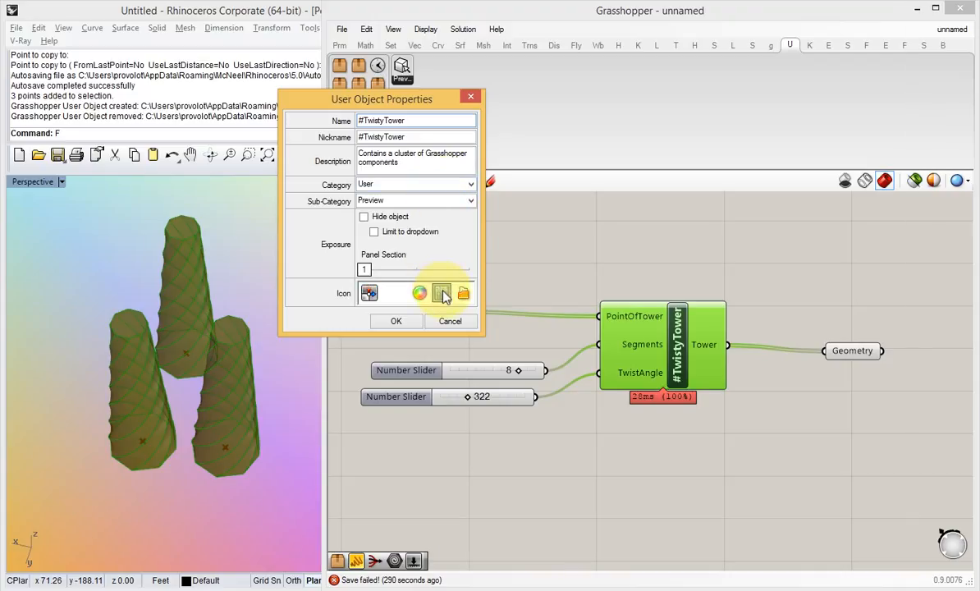
click(441, 293)
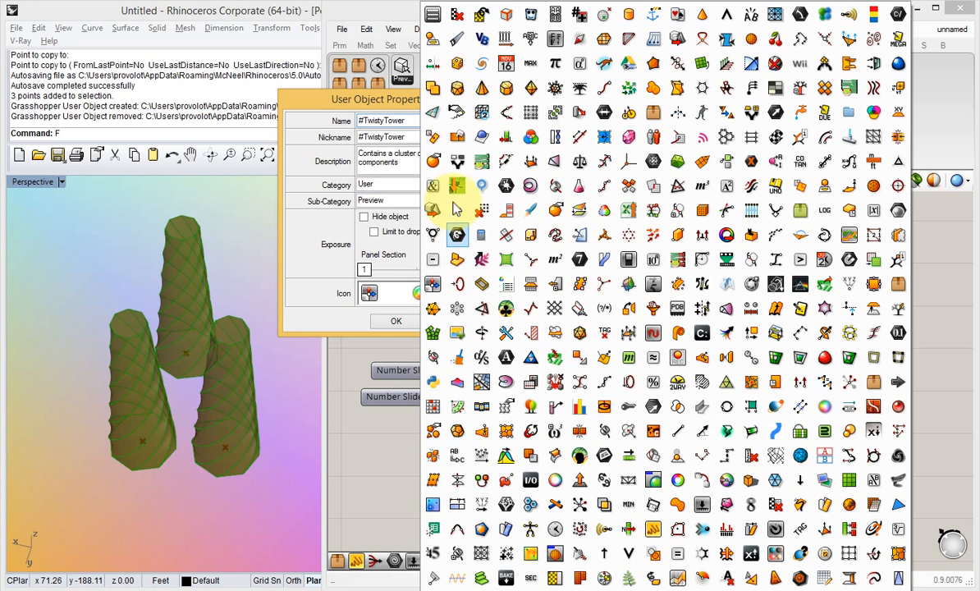
click(419, 82)
Set the sub-category to Default and create the #TwistyTower user object
click(470, 201)
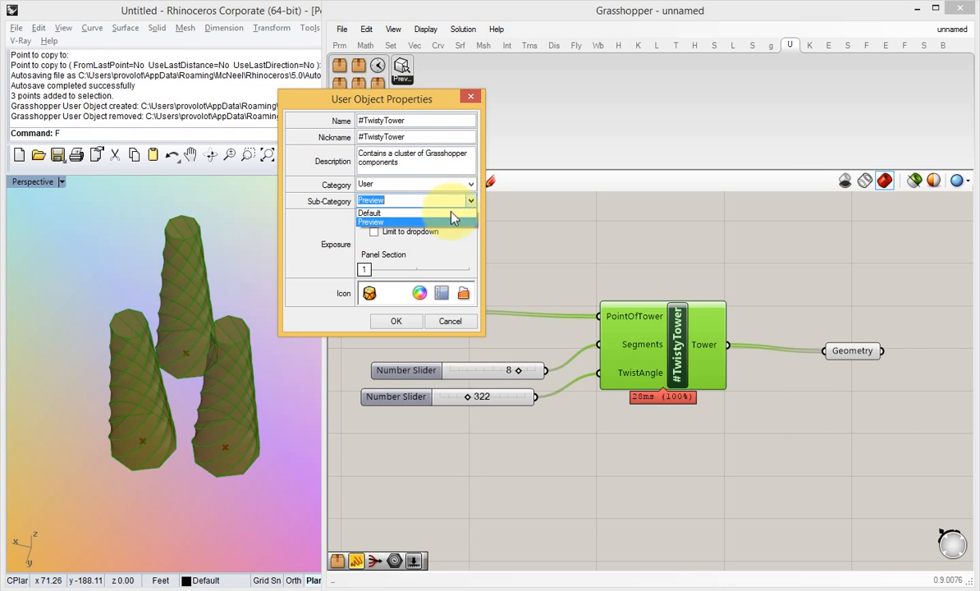
click(410, 212)
click(412, 322)
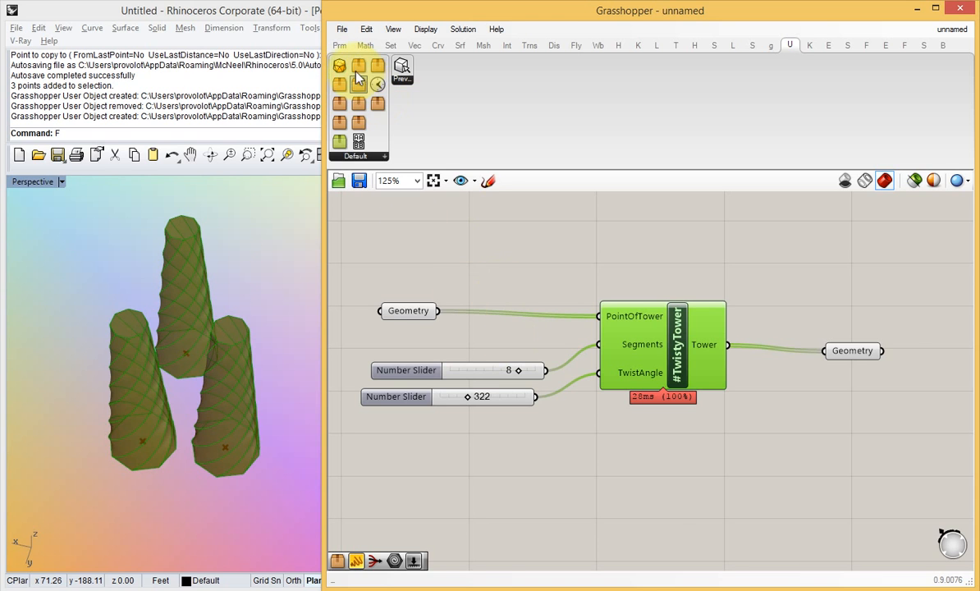
Place two instances of the #TwistyTower user object side by side below the original cluster
drag(341, 69, 609, 464)
right_drag(718, 449, 675, 382)
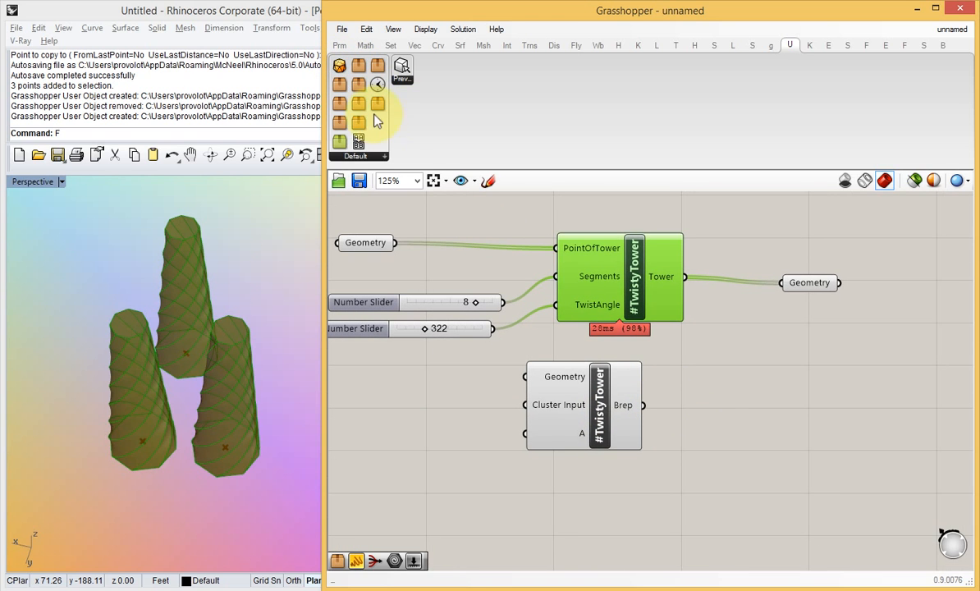
drag(351, 72, 754, 407)
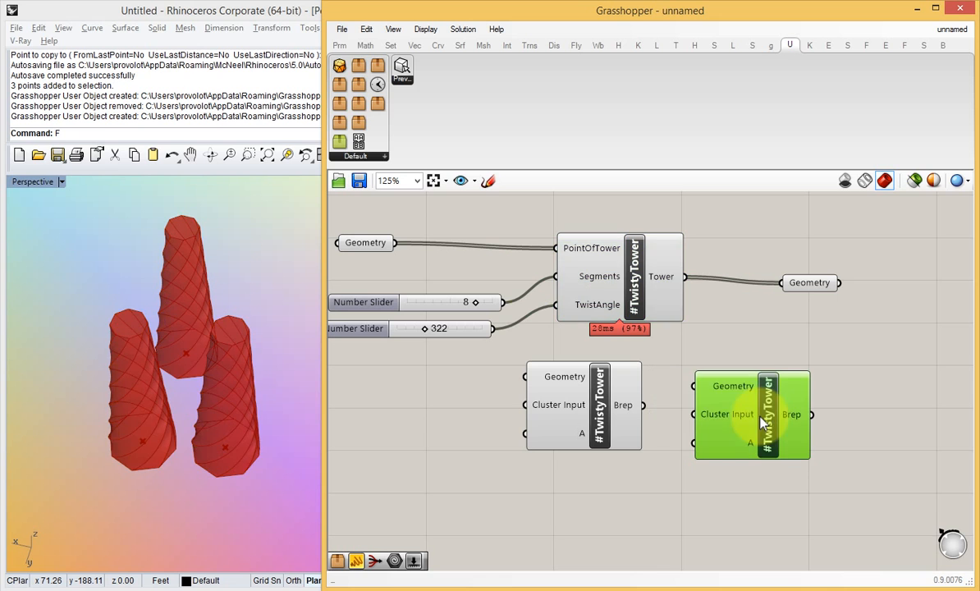
click(681, 344)
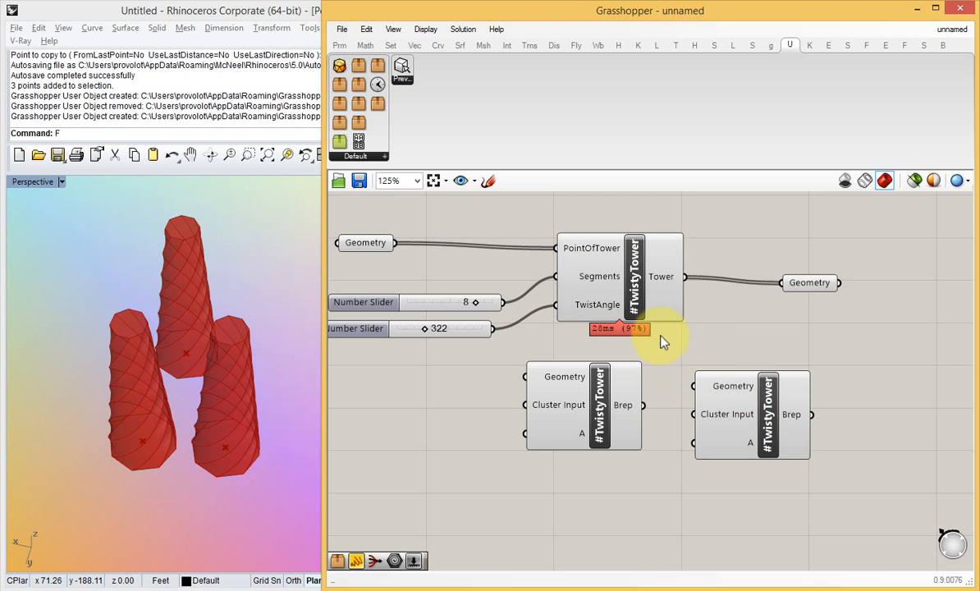
Nudge the original #TwistyTower cluster slightly and move the first new instance closer beneath it
drag(622, 279, 618, 280)
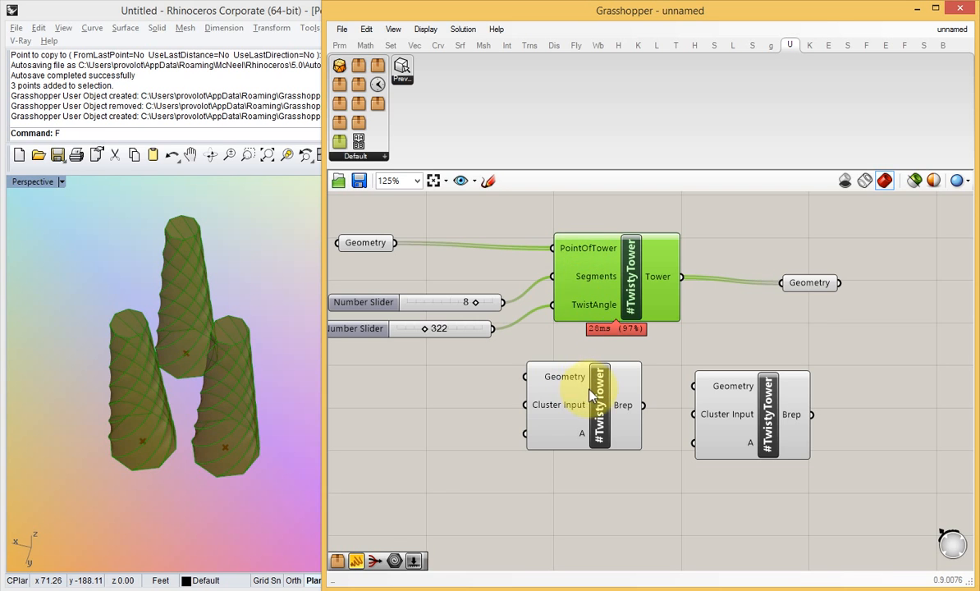
drag(562, 379, 577, 393)
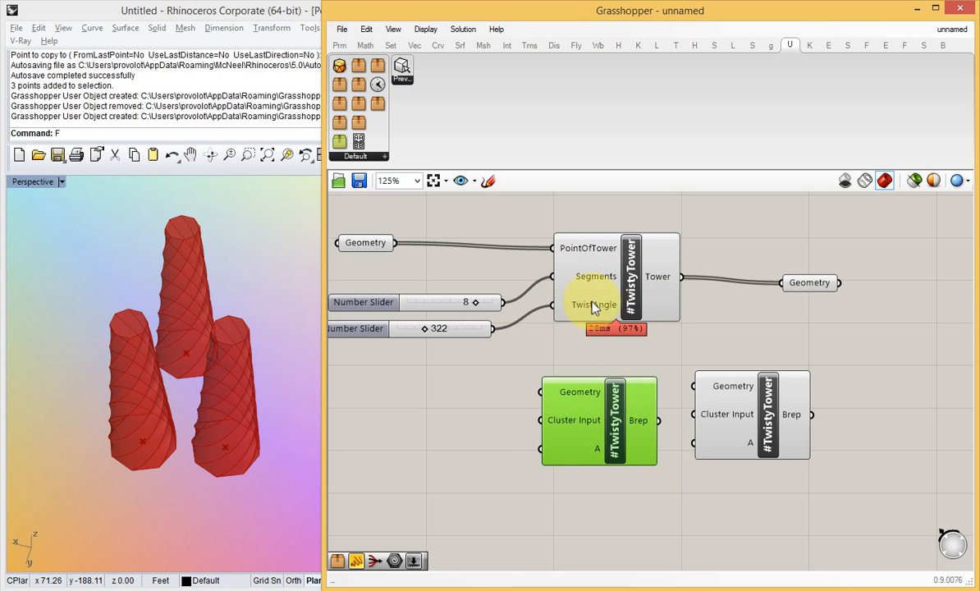
drag(595, 307, 589, 313)
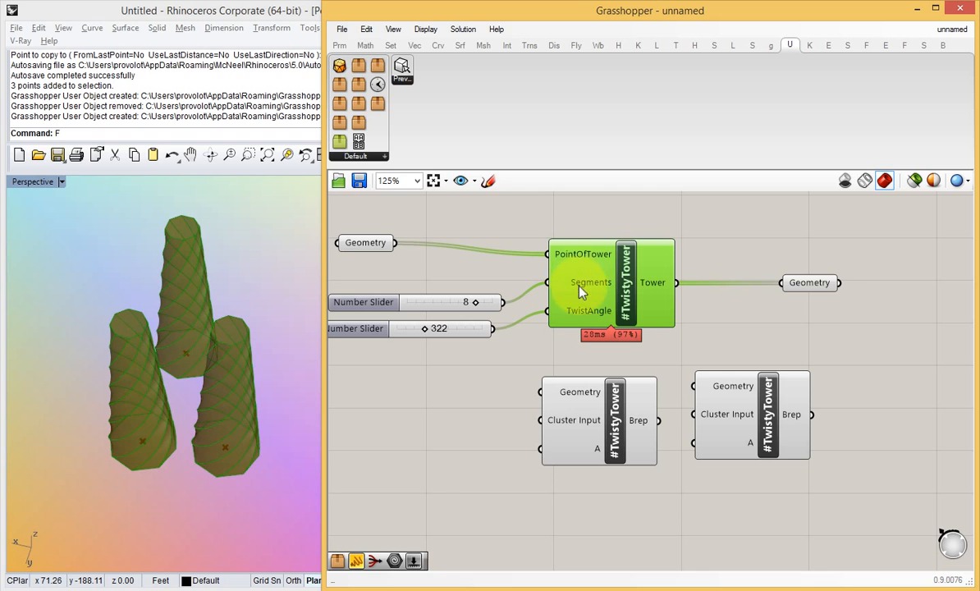
drag(537, 423, 542, 403)
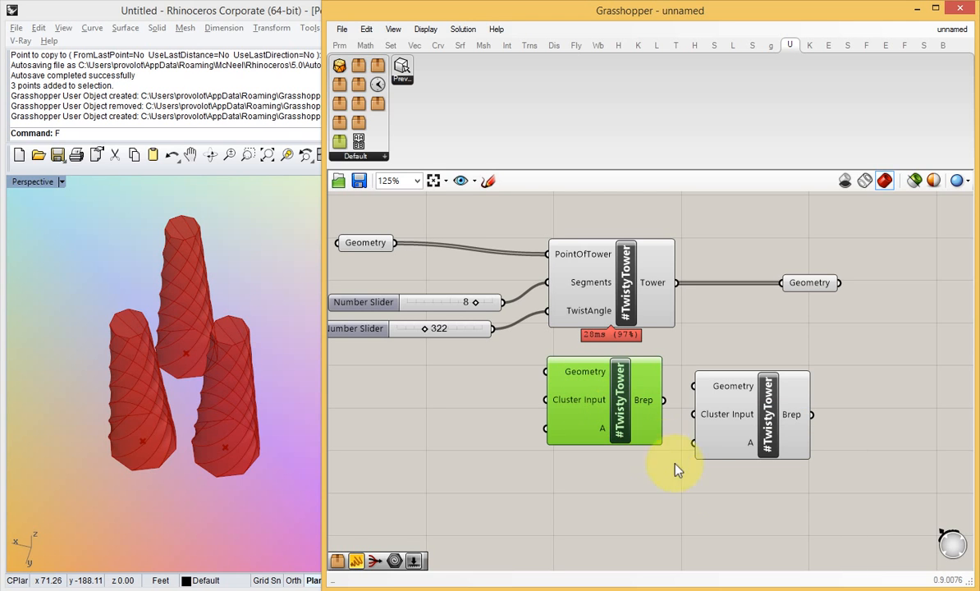
drag(859, 519, 534, 342)
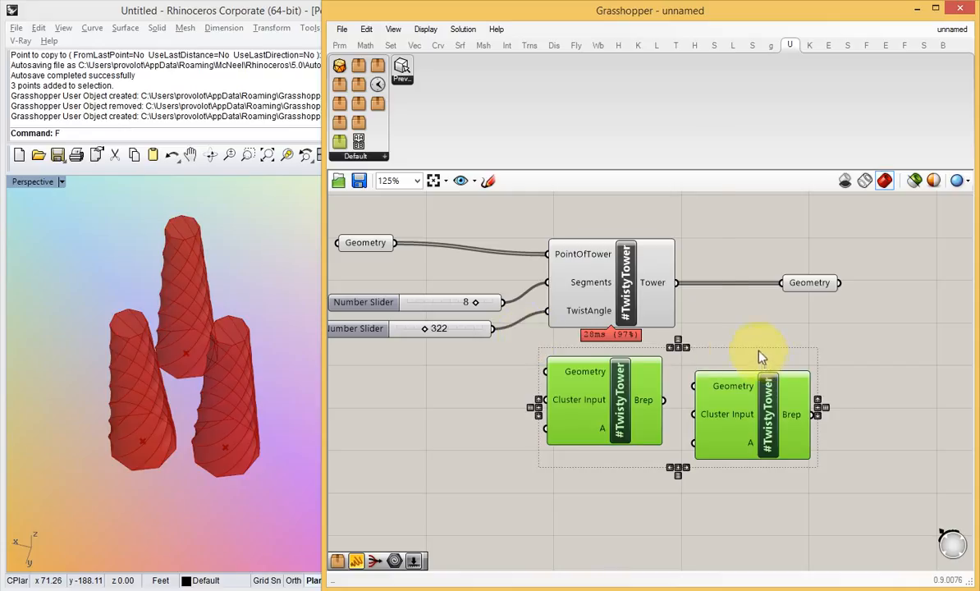
click(739, 324)
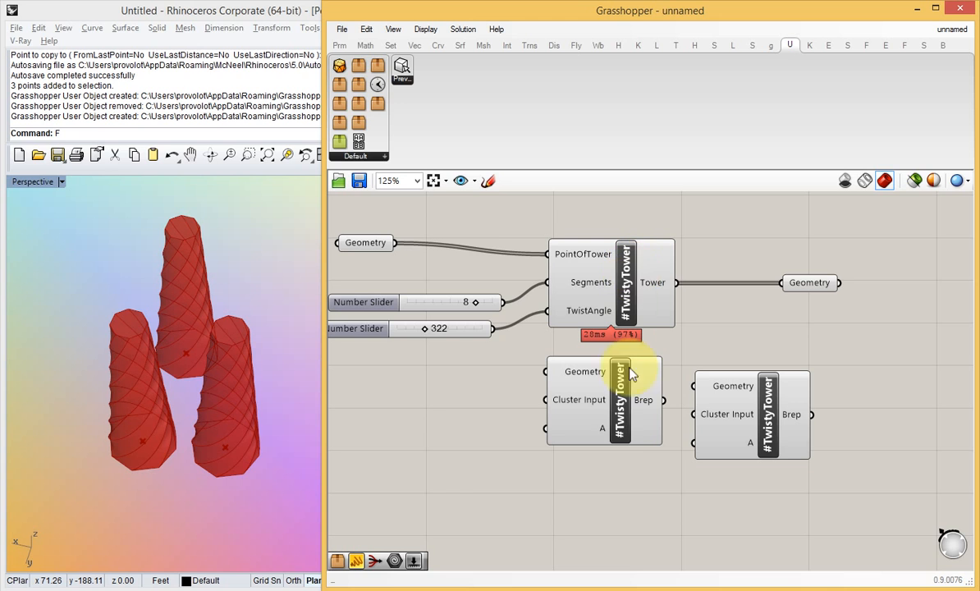
Move the first new #TwistyTower instance slightly lower and delete the second instance beside it
click(621, 404)
drag(621, 404, 624, 424)
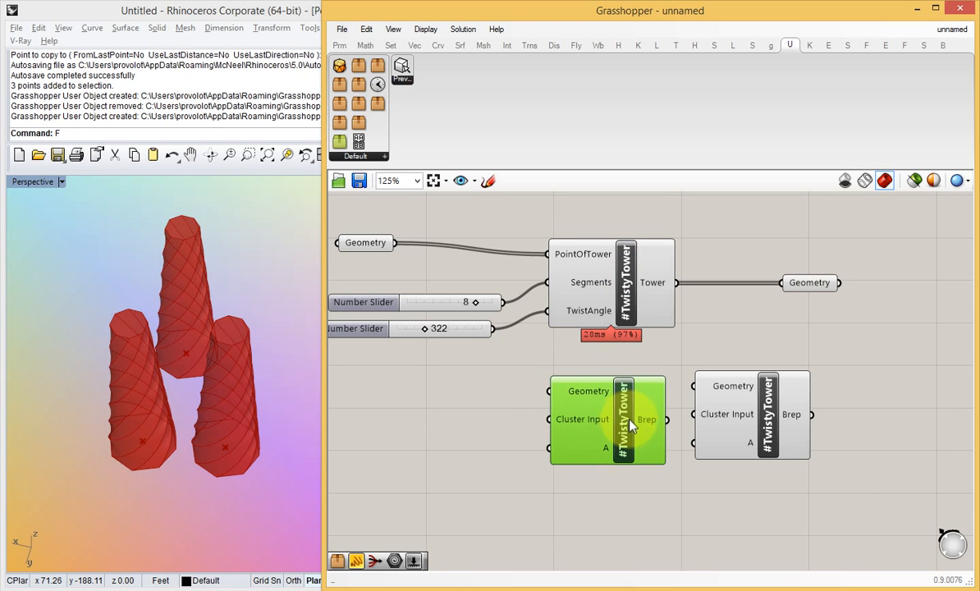
drag(863, 517, 688, 351)
key(Delete)
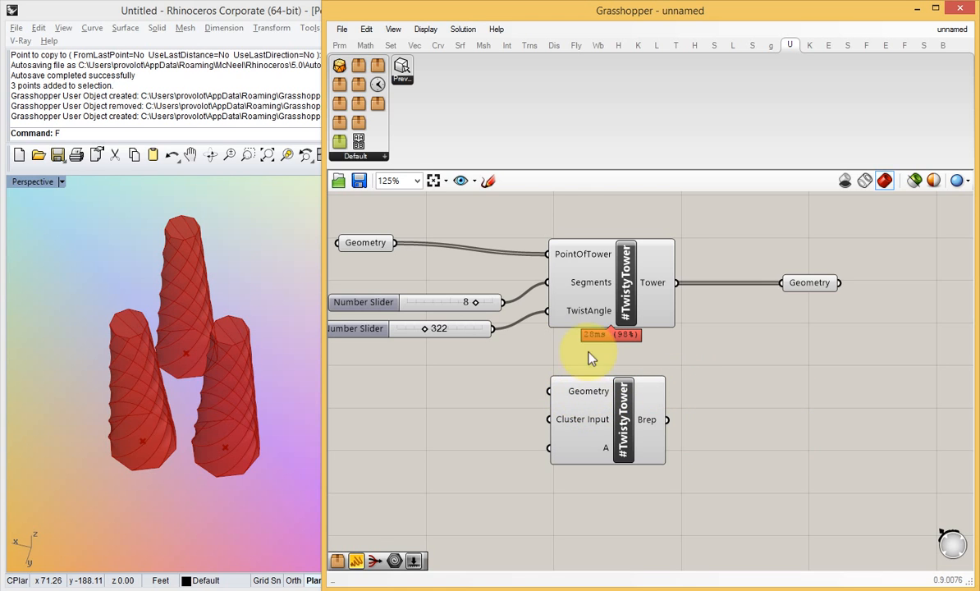
Examine the input and output names inside the new #TwistyTower instance against the original's, and return to the parent document
right_click(582, 258)
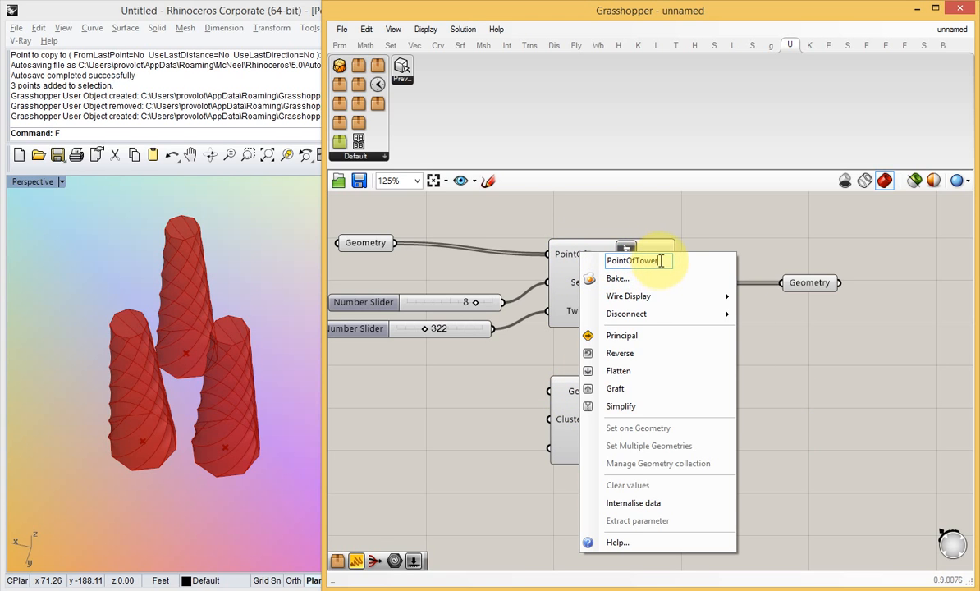
click(620, 230)
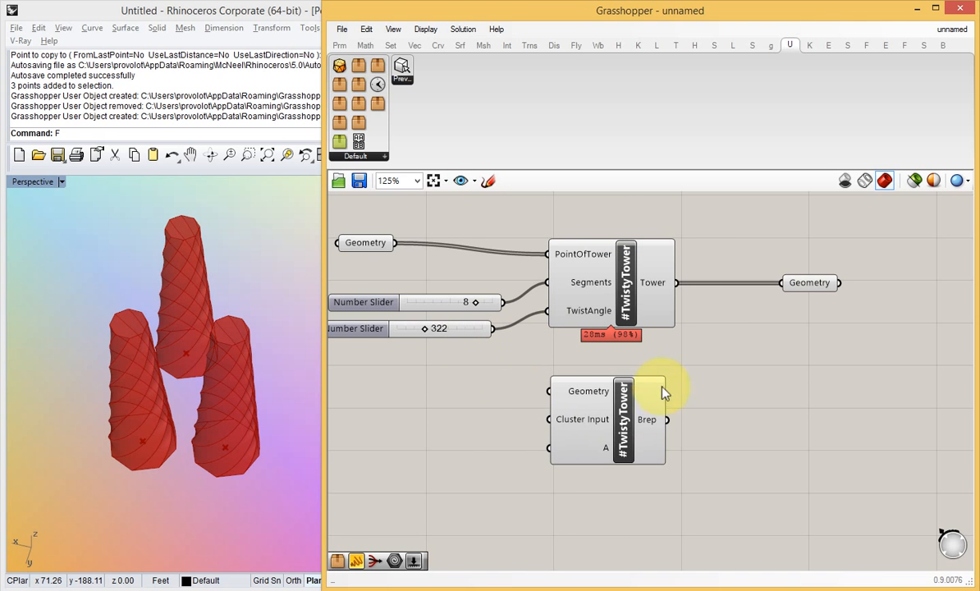
click(629, 417)
double_click(627, 414)
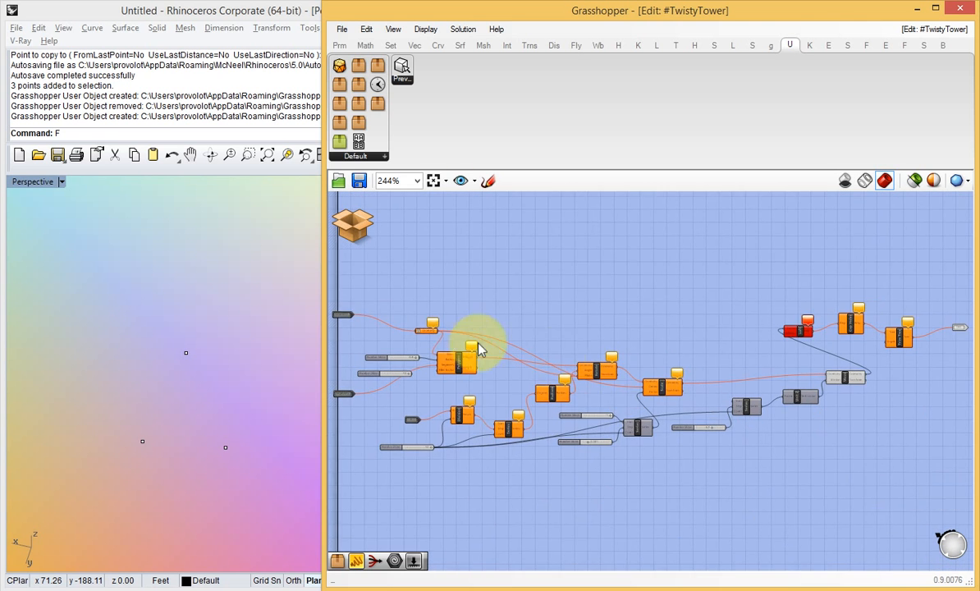
scroll(457, 305, up, 4)
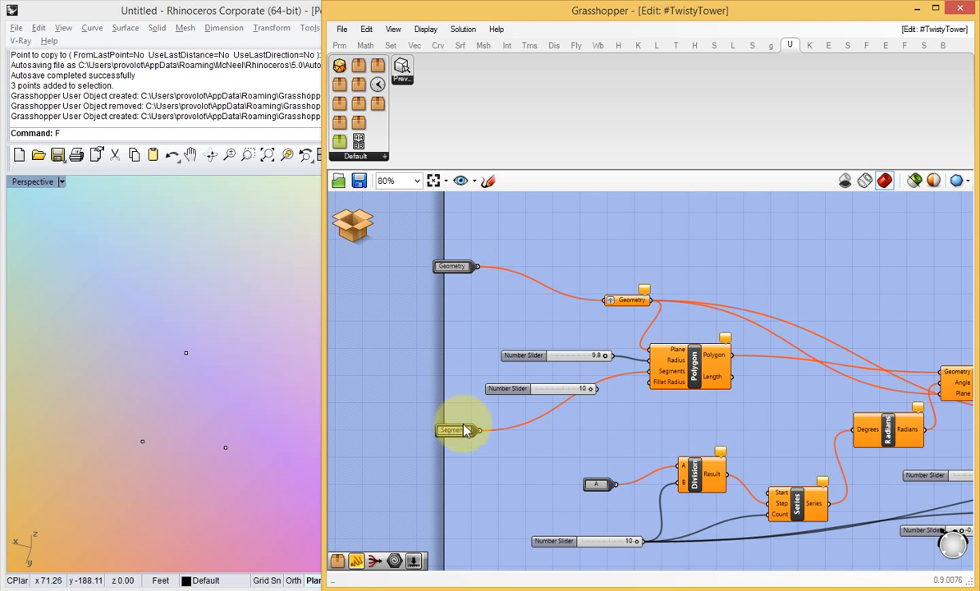
right_drag(460, 431, 437, 384)
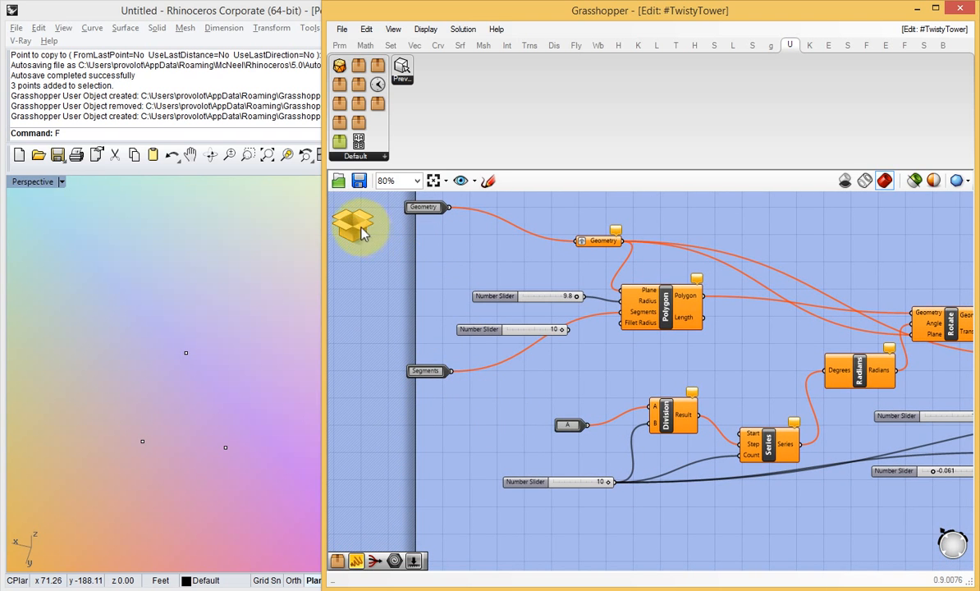
right_drag(974, 362, 584, 372)
right_drag(928, 279, 640, 311)
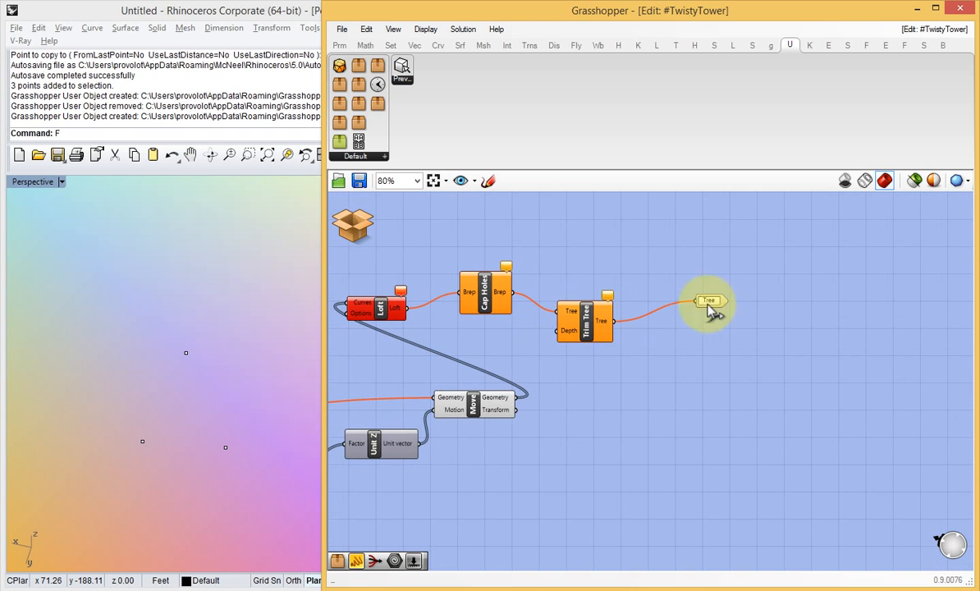
right_drag(339, 305, 670, 328)
right_drag(434, 342, 647, 350)
right_drag(341, 361, 887, 323)
click(534, 269)
click(355, 224)
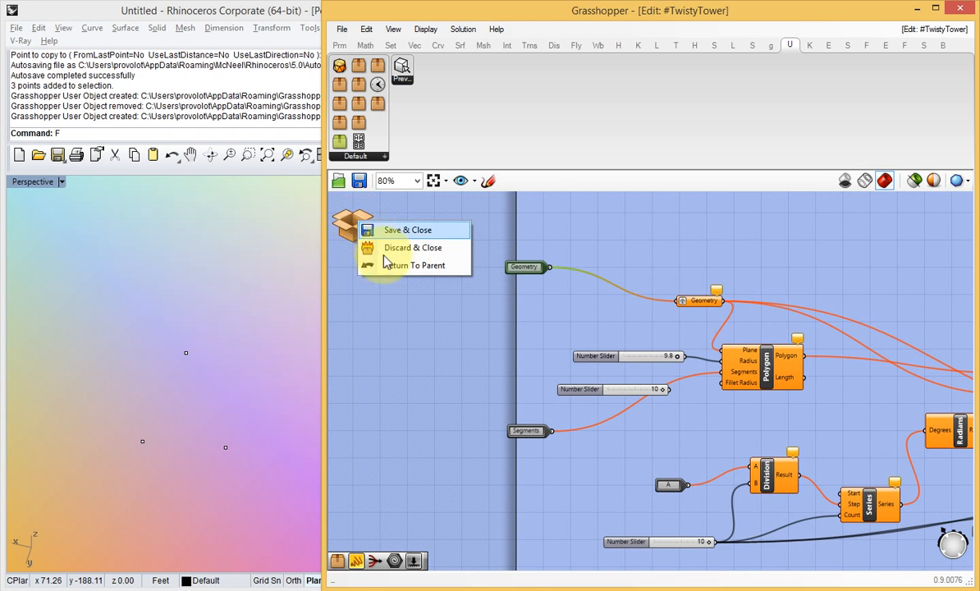
click(349, 256)
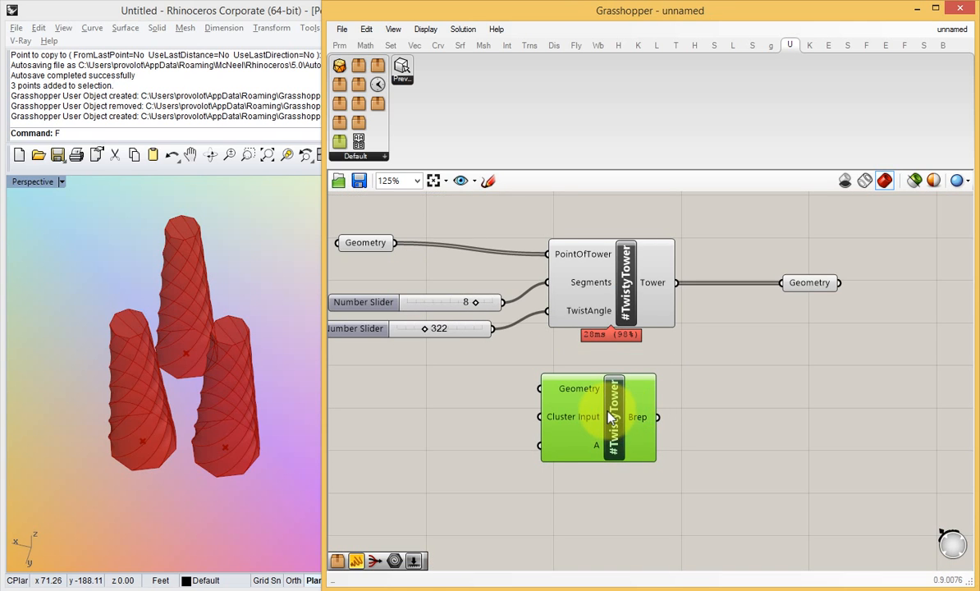
Delete the remaining new #TwistyTower instance and open the original #TwistyTower cluster for editing
drag(583, 407, 607, 388)
key(Delete)
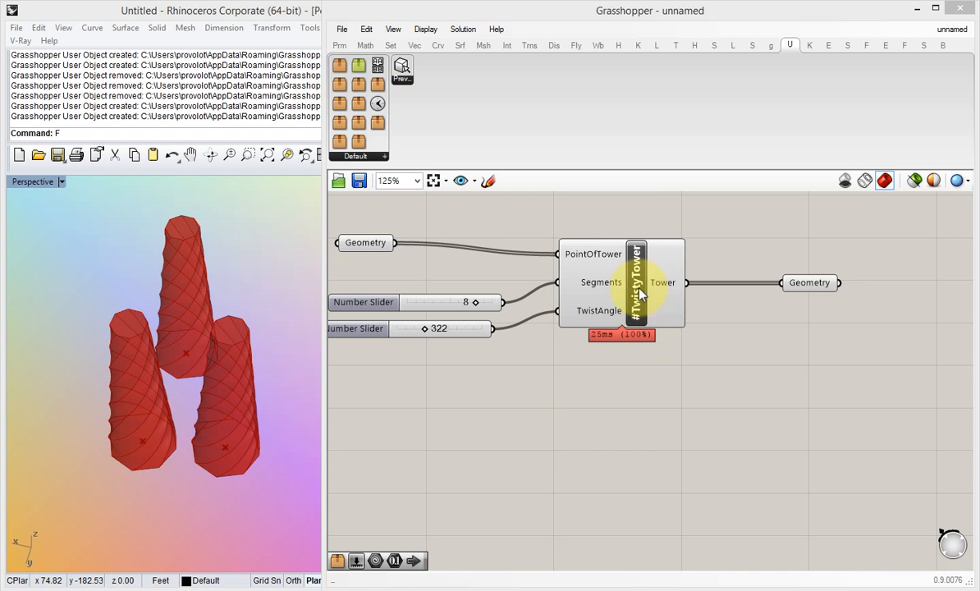
double_click(639, 291)
scroll(438, 339, up, 4)
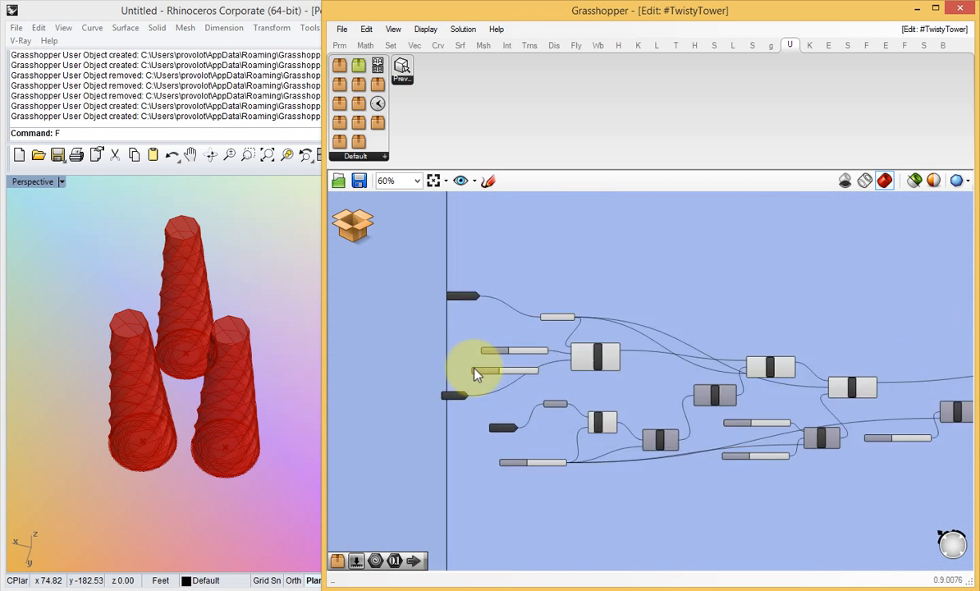
right_drag(587, 478, 579, 498)
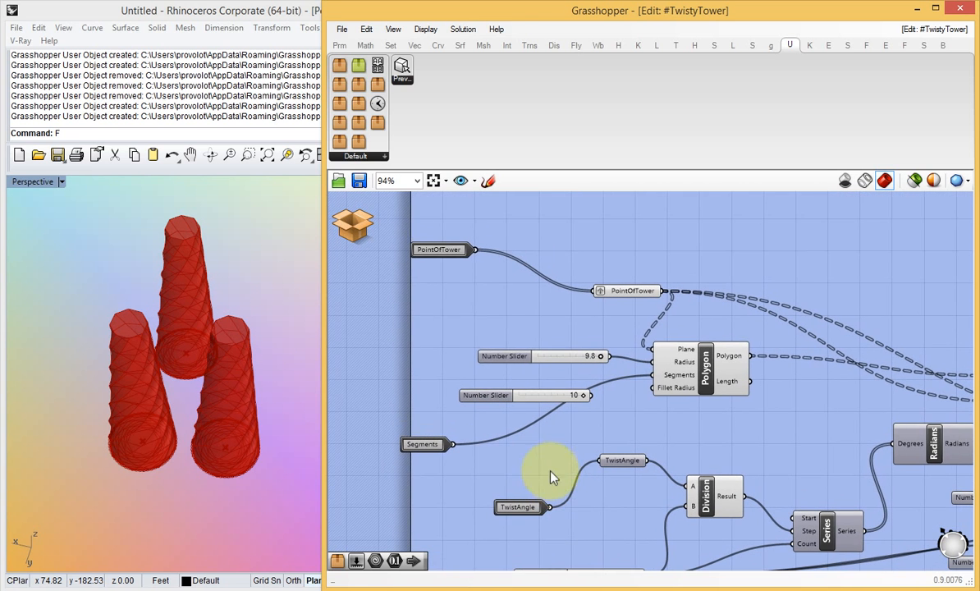
Check the cluster properties of the existing PointOfTower input and shift the input slightly
double_click(450, 262)
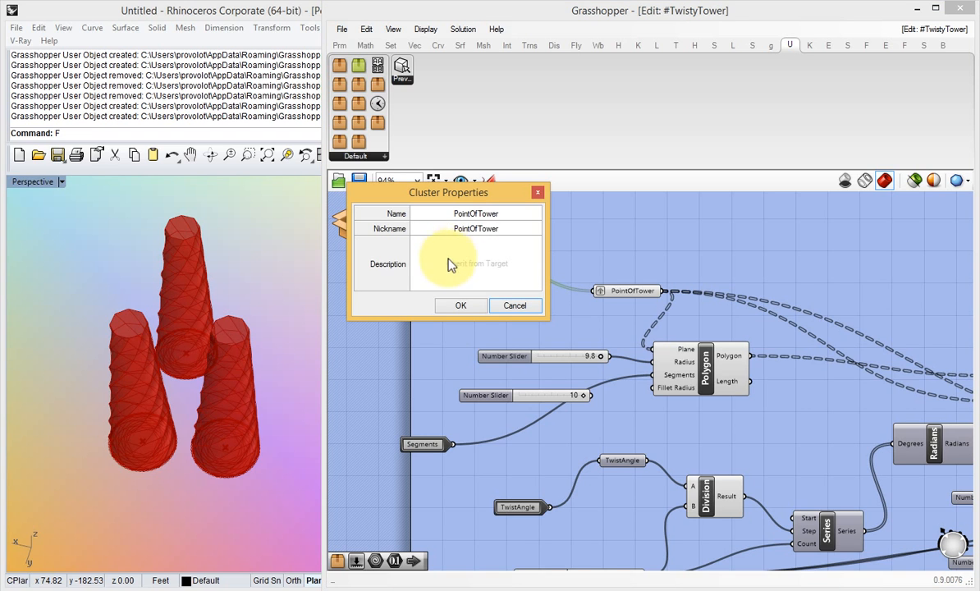
click(498, 305)
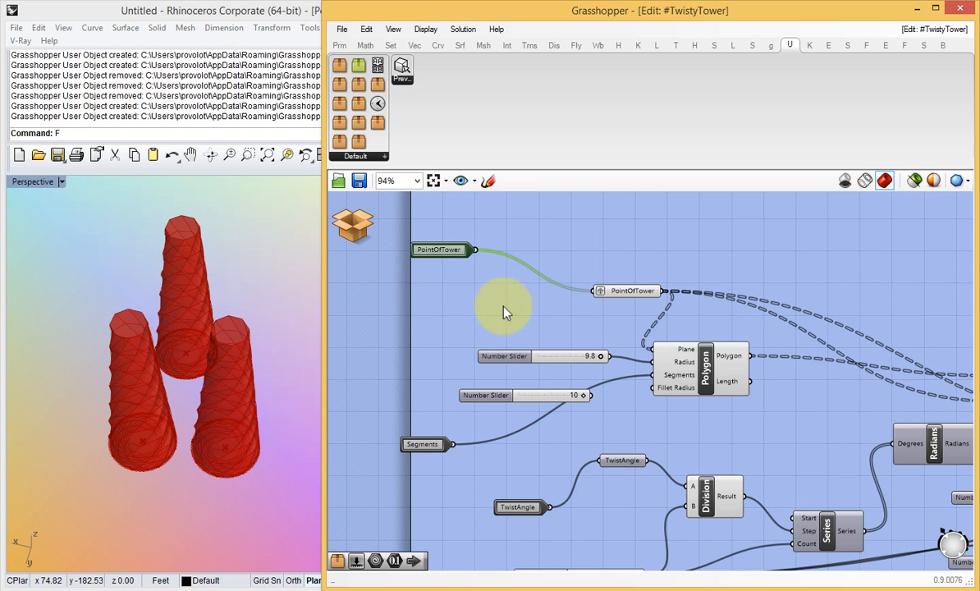
right_drag(417, 263, 419, 299)
drag(430, 285, 421, 287)
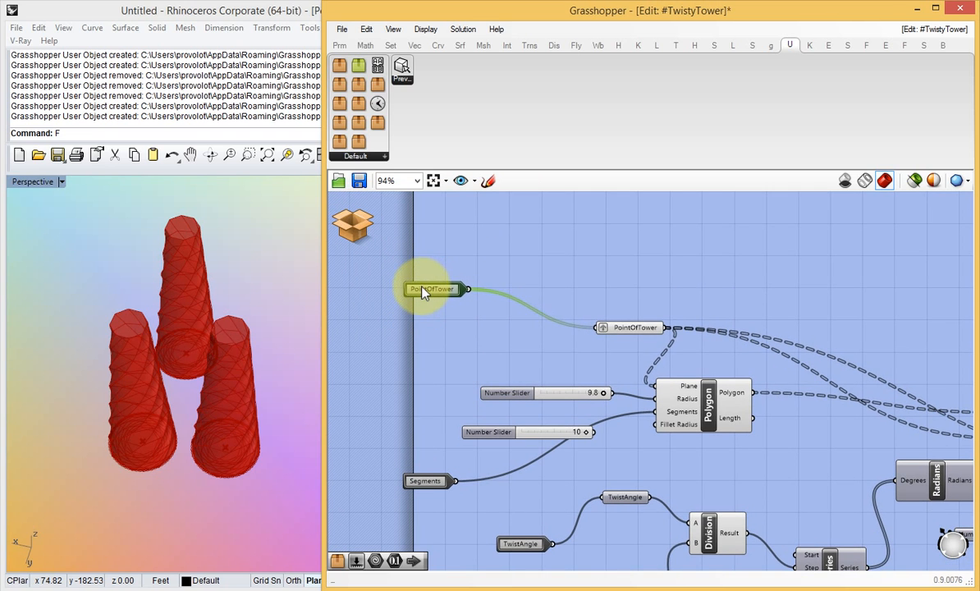
Add a Cluster Input component just above the existing PointOfTower input
double_click(507, 236)
text(input)
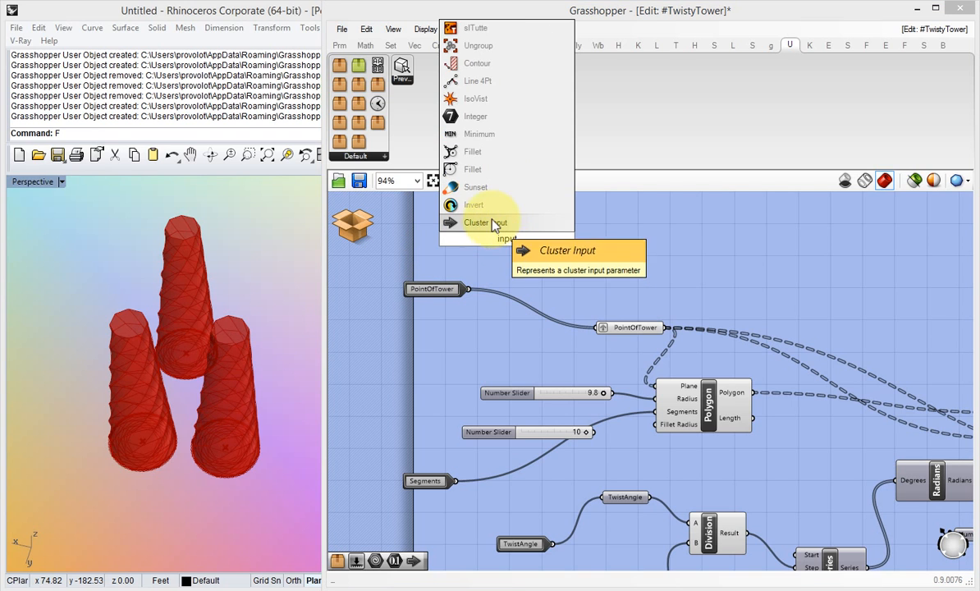
click(498, 222)
drag(501, 248, 443, 267)
Set both the name and nickname of the new cluster input to PointOfTower
double_click(444, 264)
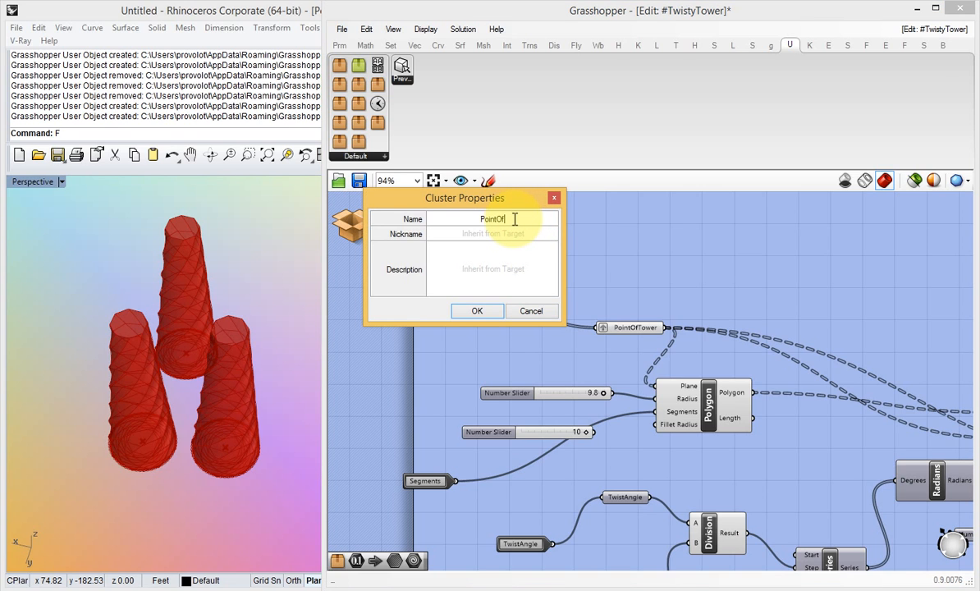
click(515, 219)
text(PointOfTower)
key(ctrl+a)
key(ctrl+c)
click(510, 235)
key(ctrl+v)
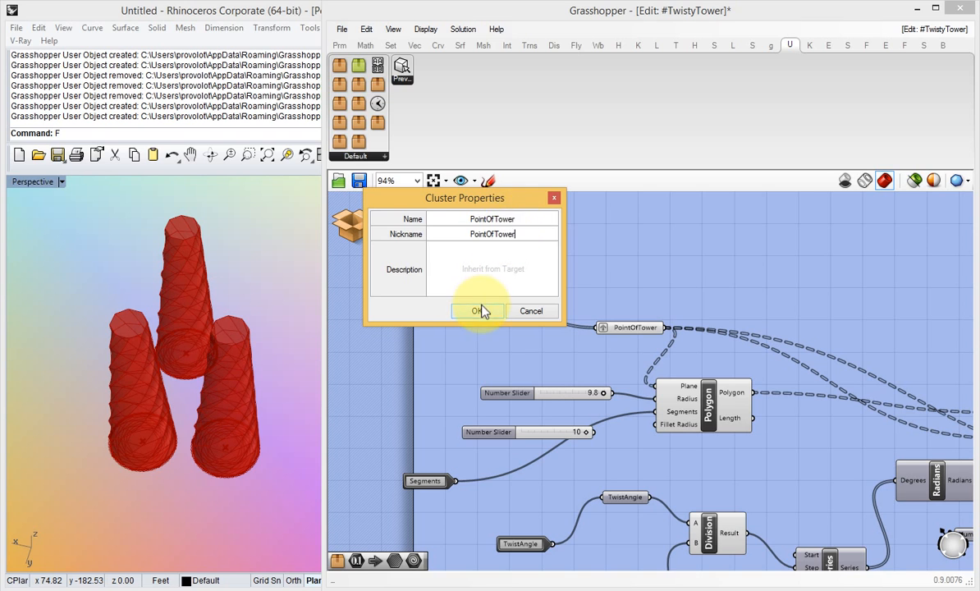
click(482, 311)
Connect the new PointOfTower input to the PointOfTower parameter and delete the old PointOfTower input
drag(608, 337, 597, 329)
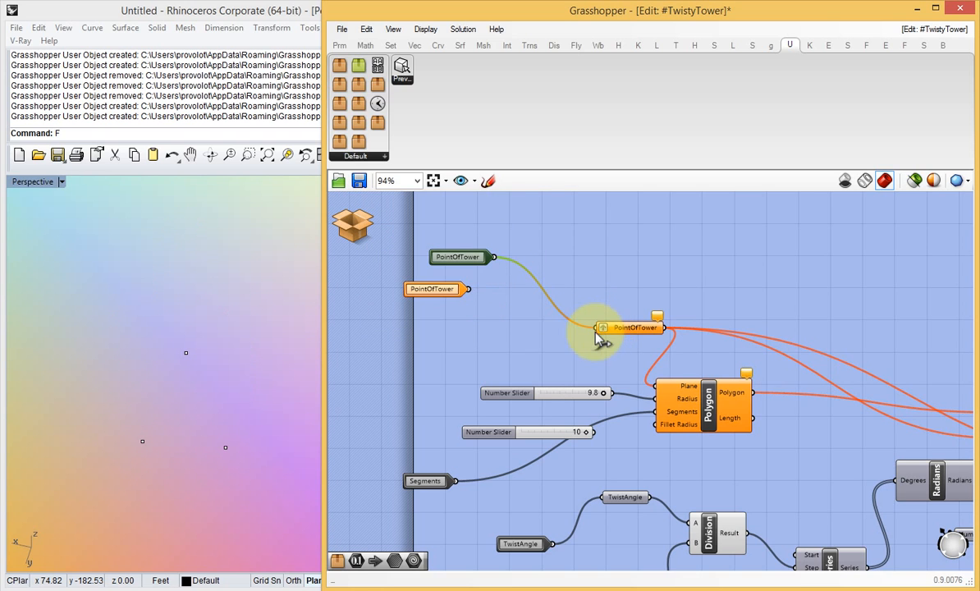
click(435, 290)
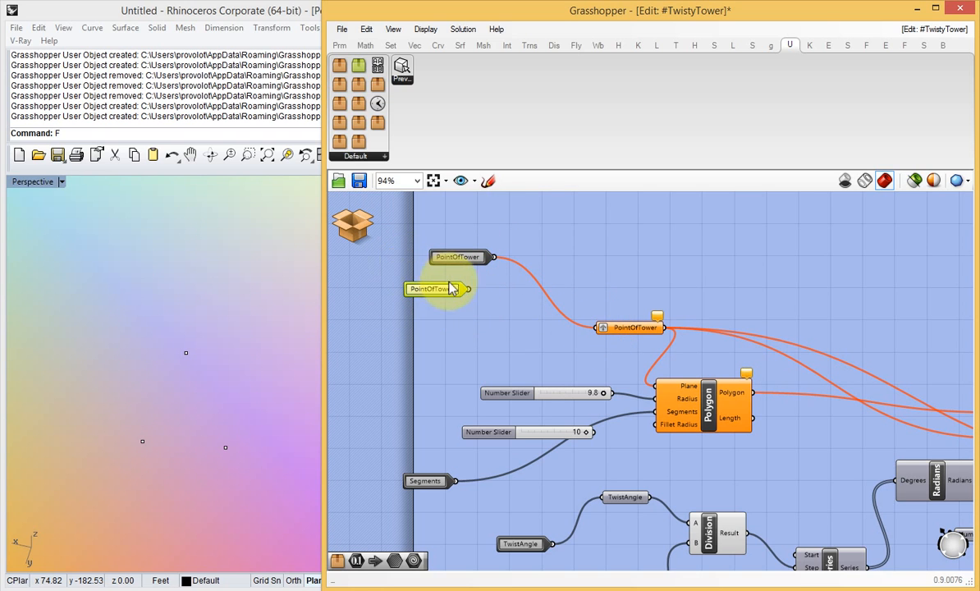
click(476, 305)
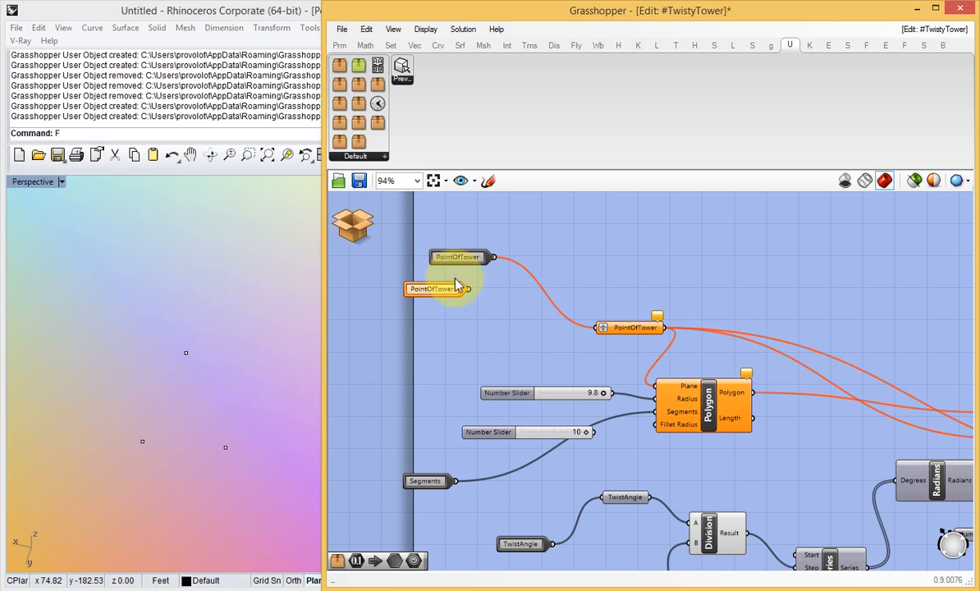
drag(456, 294, 474, 307)
key(Delete)
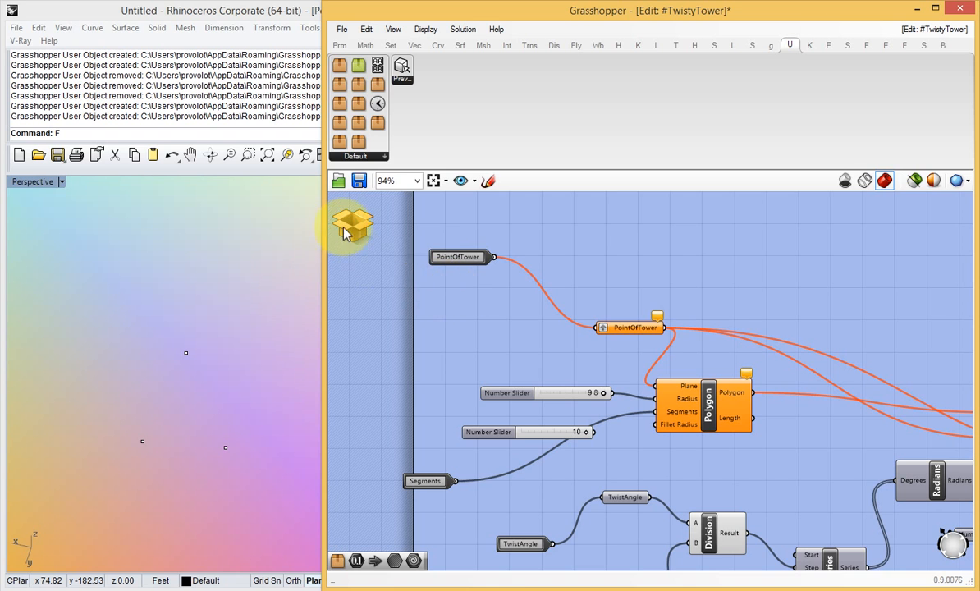
Save and close the cluster edits, and reconnect the Geometry parameter to the cluster's PointOfTower input
click(350, 227)
drag(396, 243, 558, 253)
Add another Cluster Input inside #TwistyTower and set its name and nickname to Segments
double_click(649, 279)
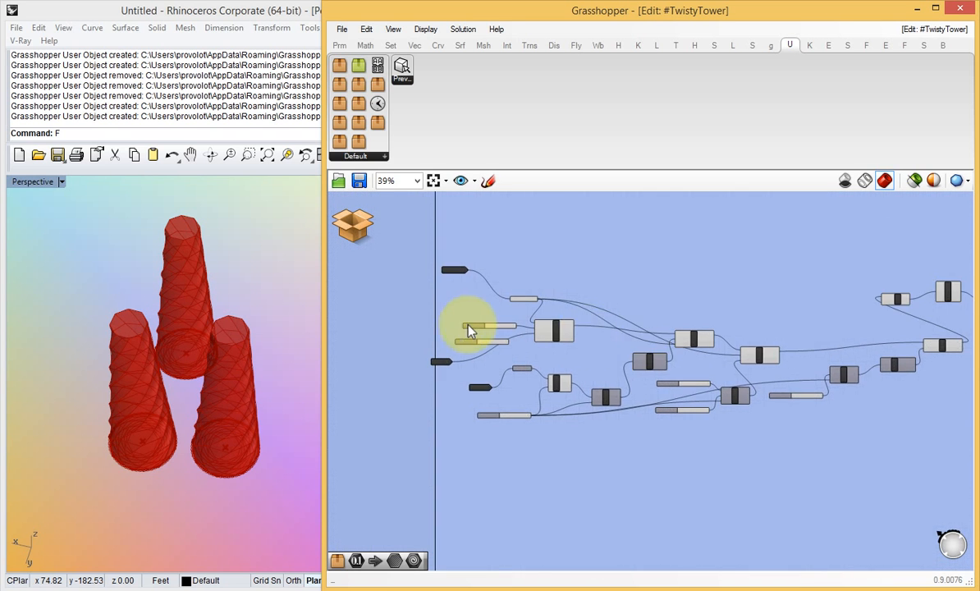
double_click(503, 444)
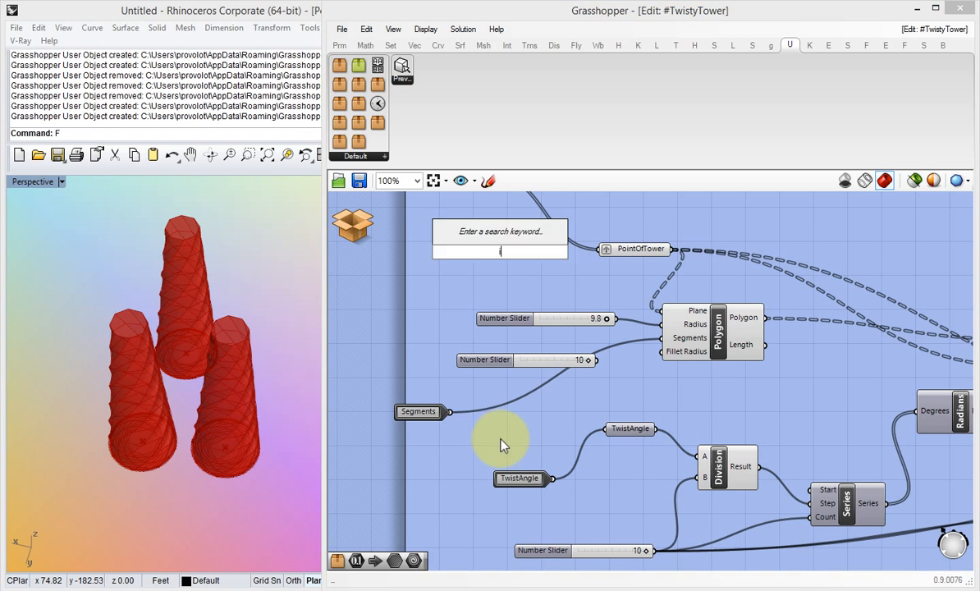
text(input)
key(Return)
double_click(503, 444)
click(530, 400)
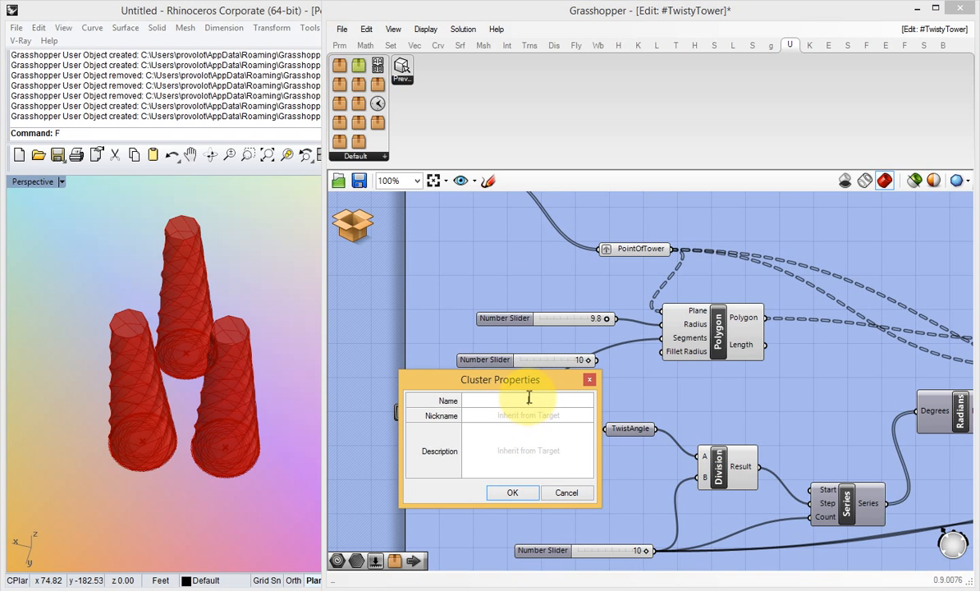
text(Segments)
key(Tab)
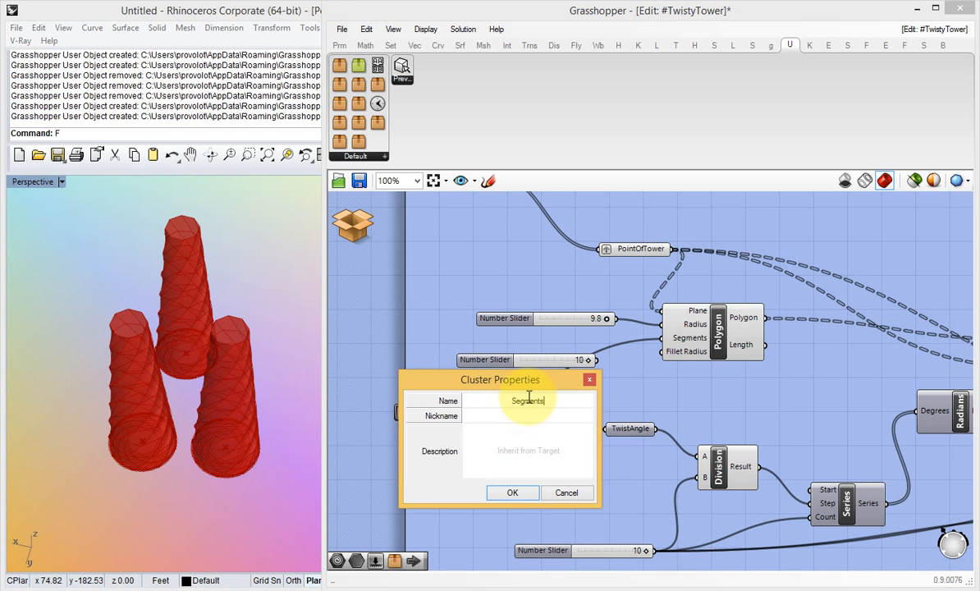
text(SEgm)
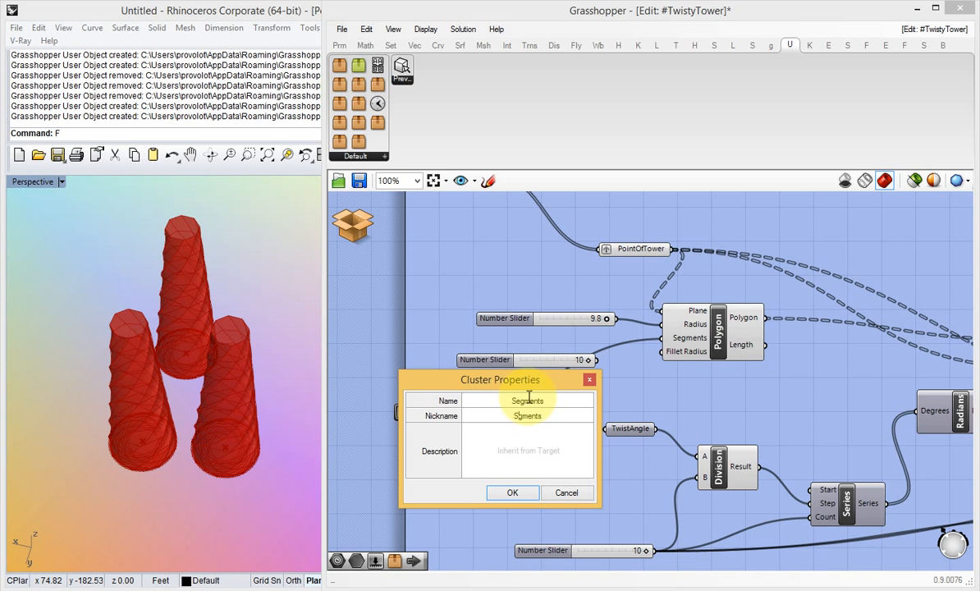
key(Return)
Replace the old Segments input with the new one, wired to the Polygon component's Segments and placed at the same spot
drag(524, 437, 656, 338)
click(416, 412)
key(Delete)
drag(493, 441, 429, 407)
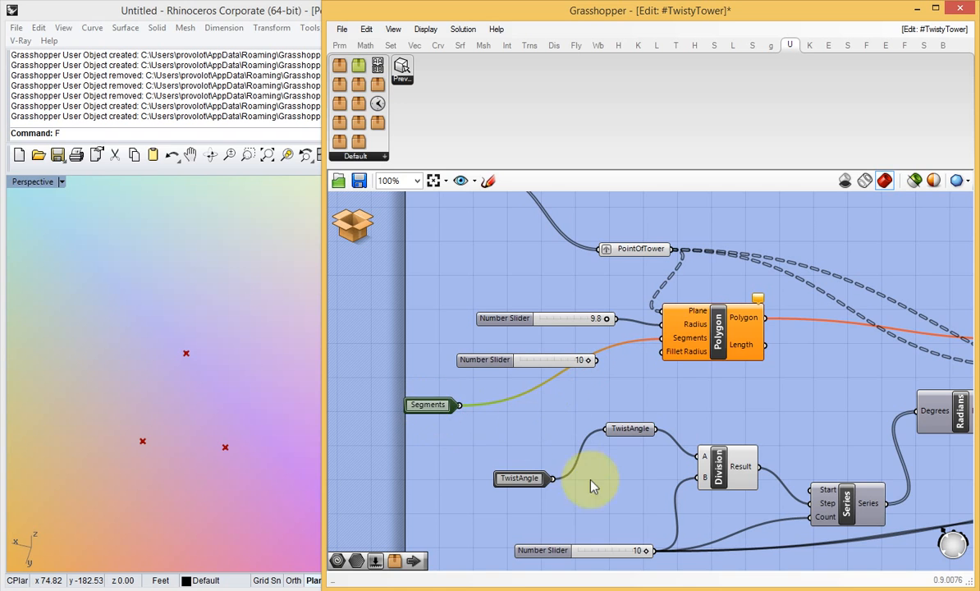
Add a Cluster Input named and nicknamed TwistAngle and connect it to the TwistAngle parameter in place of the old input
double_click(605, 505)
text(input)
key(Return)
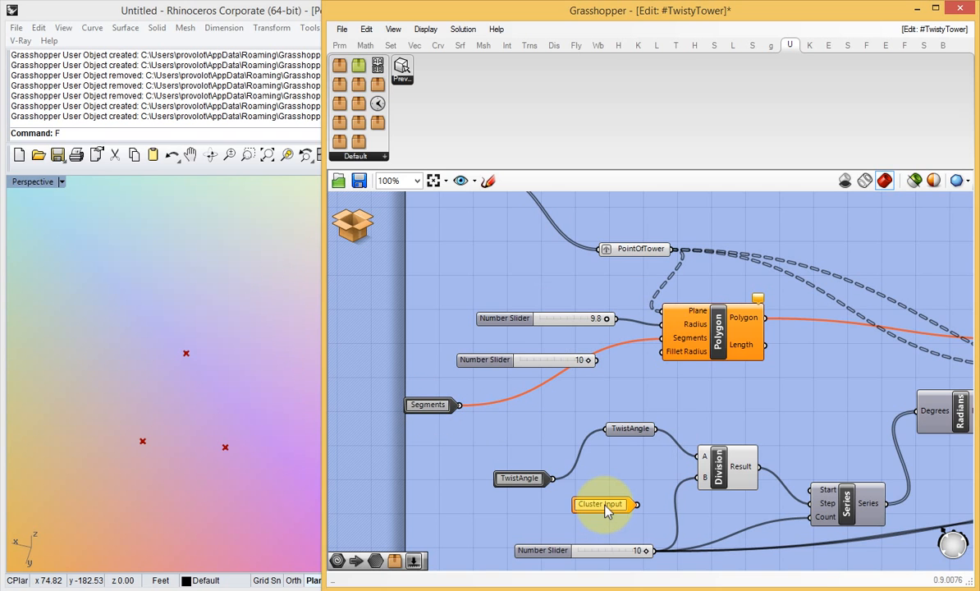
double_click(603, 505)
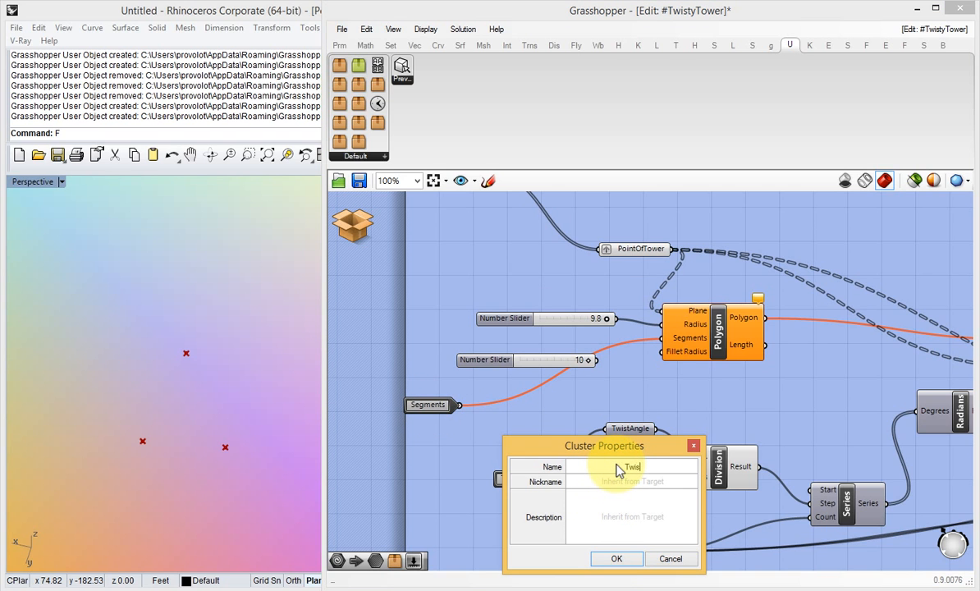
click(624, 484)
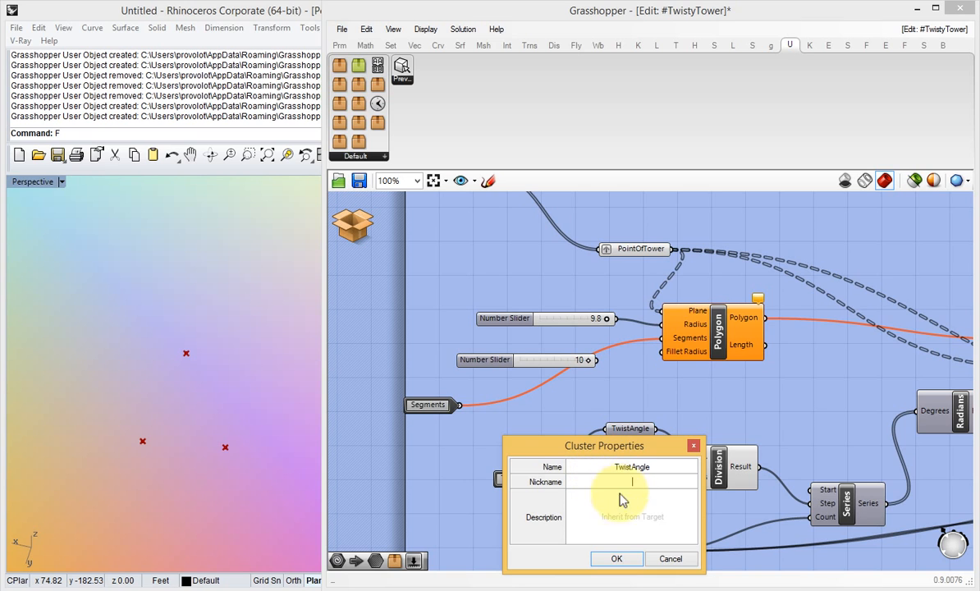
key(ctrl+v)
click(617, 558)
drag(593, 505, 608, 429)
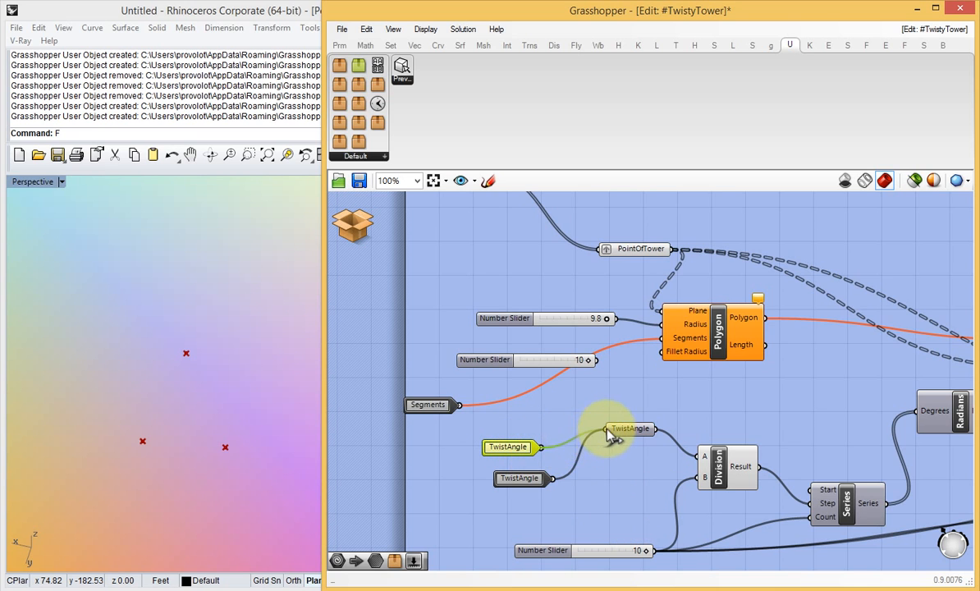
Save and close the cluster edits, and reconnect the number sliders to the Segments and TwistAngle inputs
click(365, 232)
drag(498, 303, 494, 328)
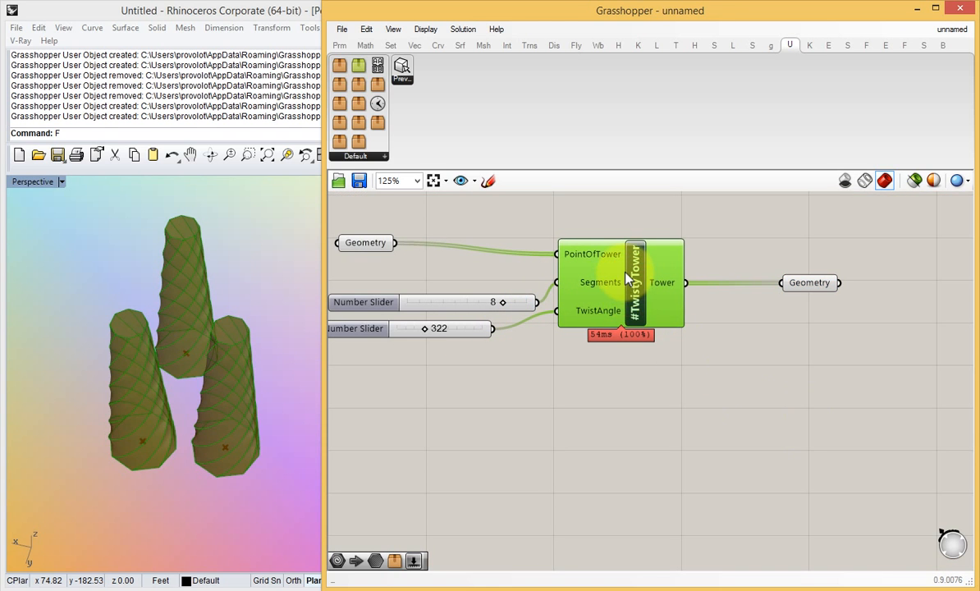
Open the #TwistyTower cluster for editing and add a Cluster Output with its name and nickname set to Tower
double_click(636, 288)
scroll(667, 335, up, 5)
double_click(751, 373)
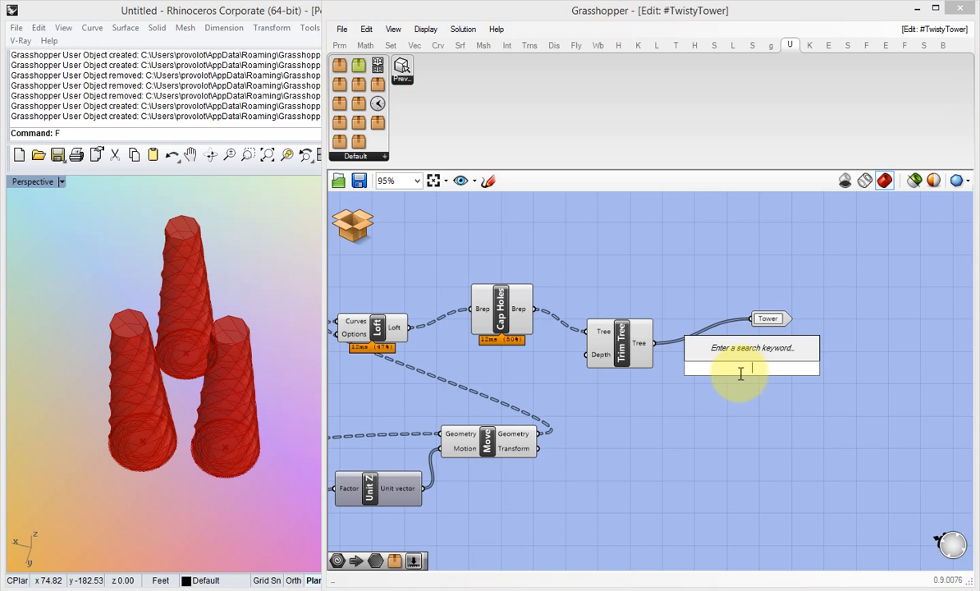
text(out)
click(722, 364)
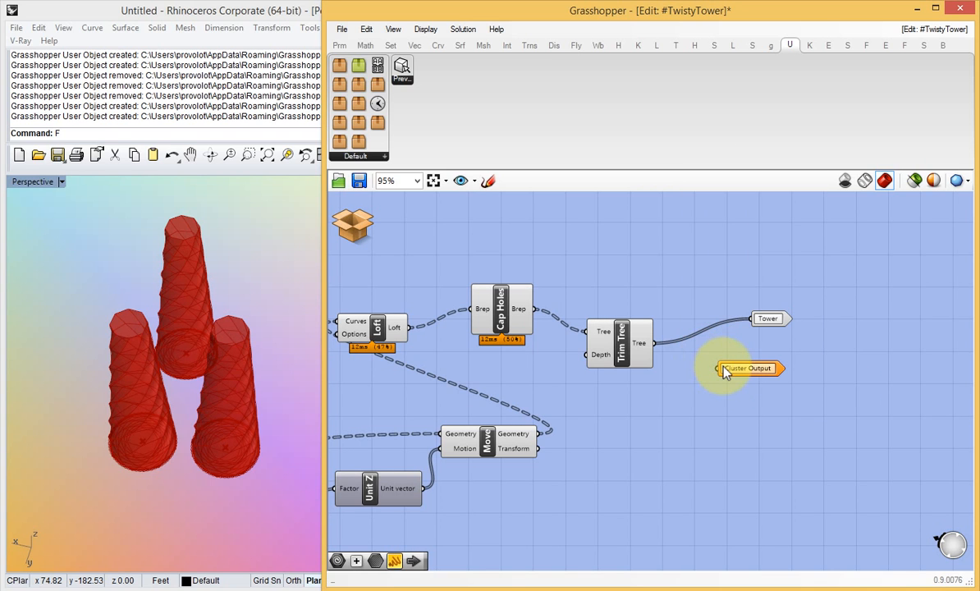
double_click(725, 366)
click(732, 329)
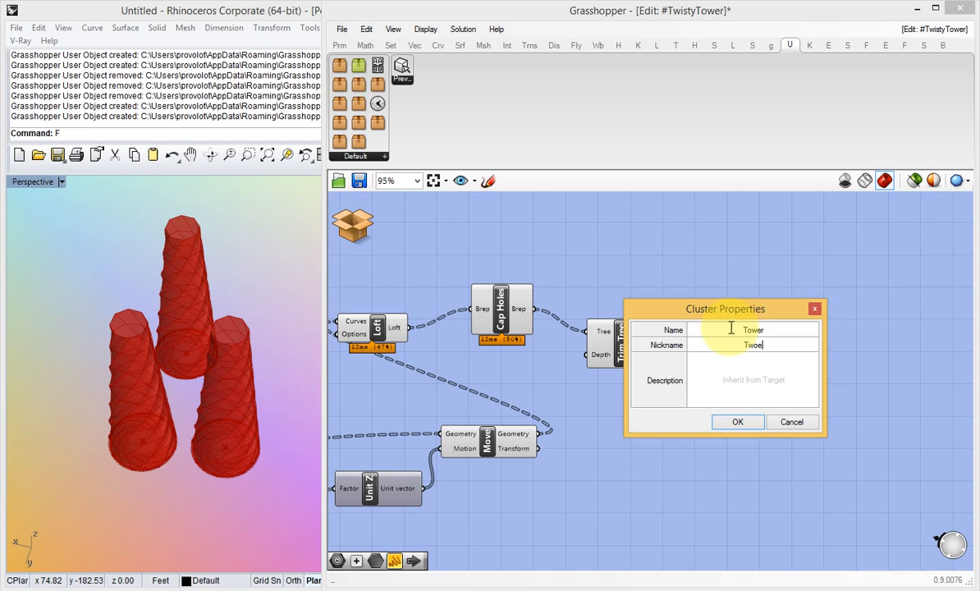
click(737, 422)
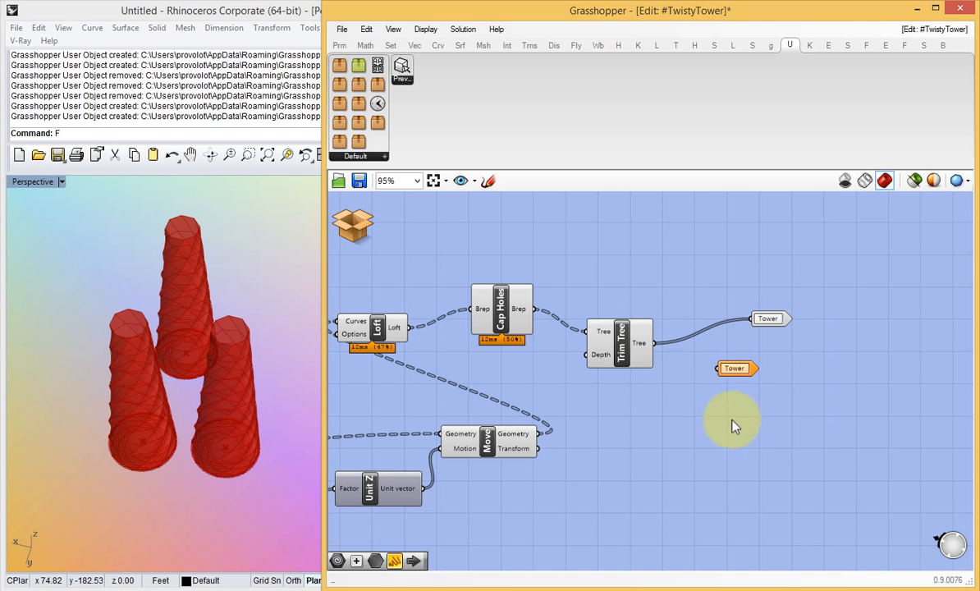
Connect the Trim Tree component's Tree output to the new Tower output and delete the old Tower output
drag(702, 363, 720, 369)
drag(738, 368, 767, 359)
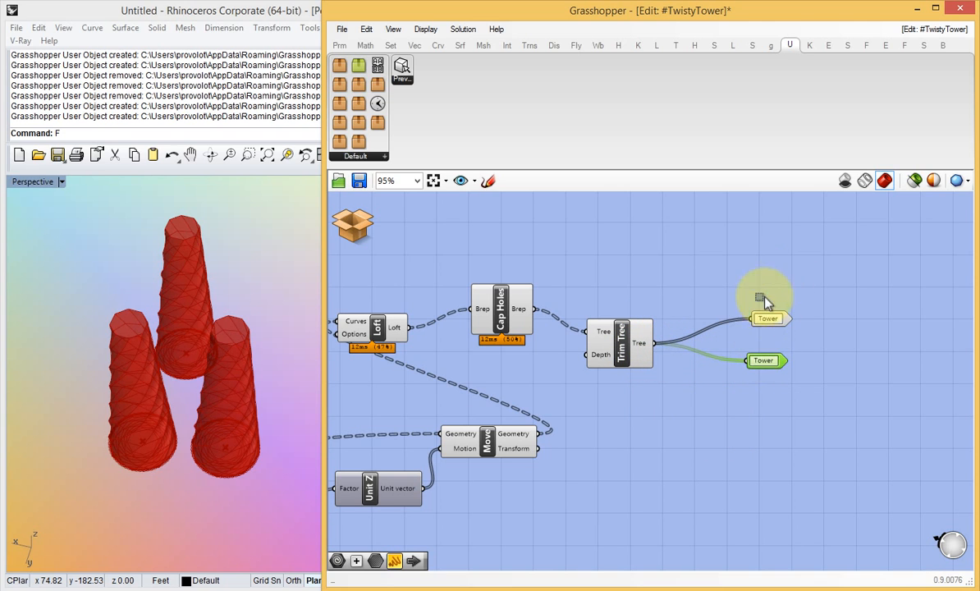
click(766, 316)
key(Delete)
Save and close the cluster edits, and reconnect the cluster's Tower output to the Geometry parameter
click(359, 228)
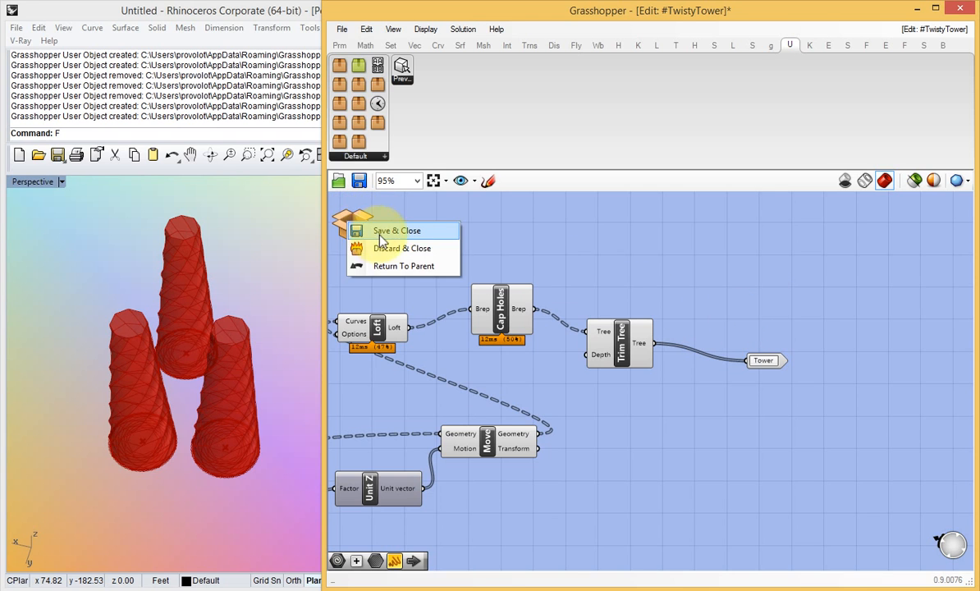
click(379, 229)
drag(707, 286, 781, 283)
click(693, 357)
drag(649, 287, 664, 293)
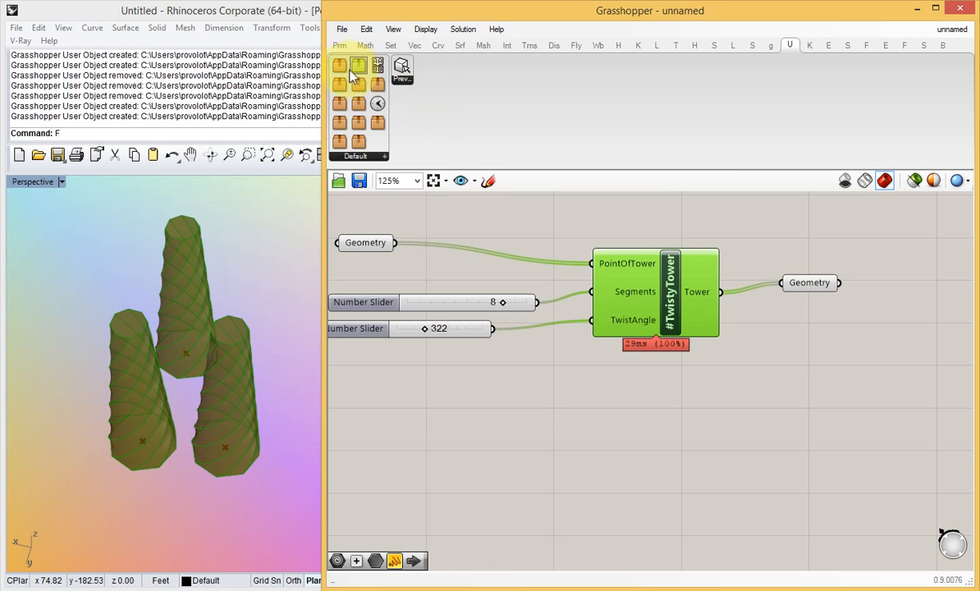
Create a user object from the cluster with a yellow box icon and #TwistyTower as its name, in category User, sub-category Default
click(340, 46)
click(342, 31)
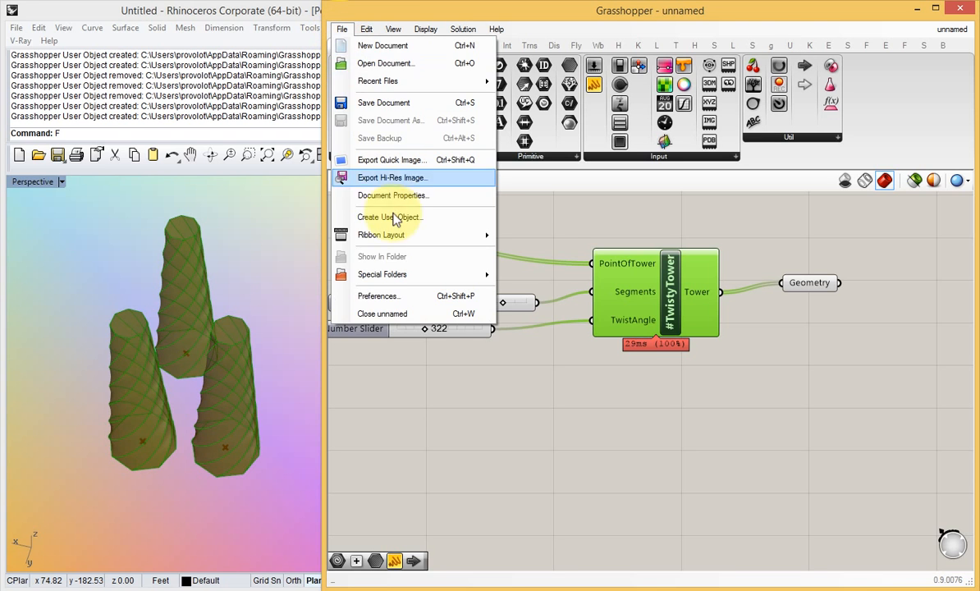
click(394, 214)
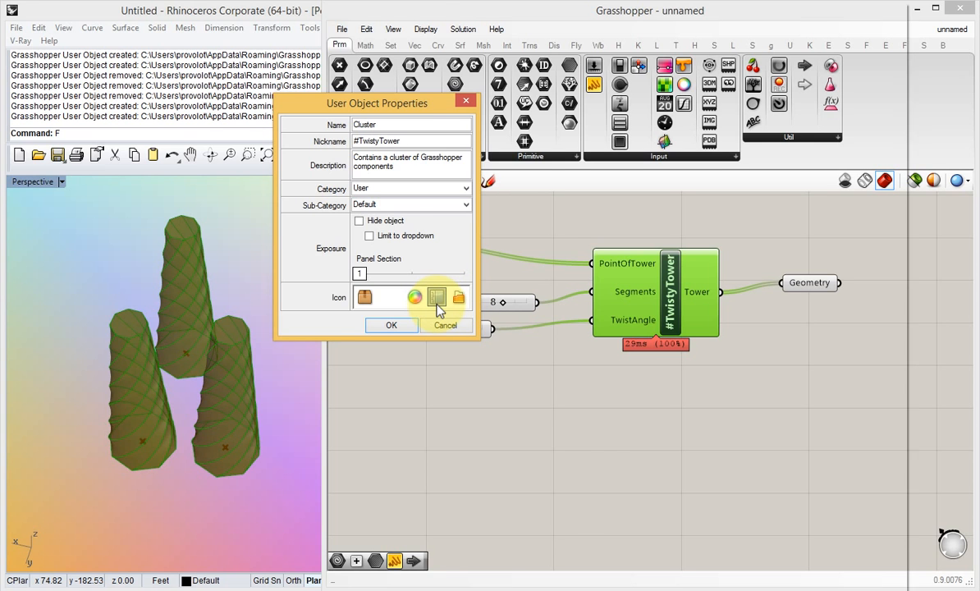
click(437, 297)
click(441, 121)
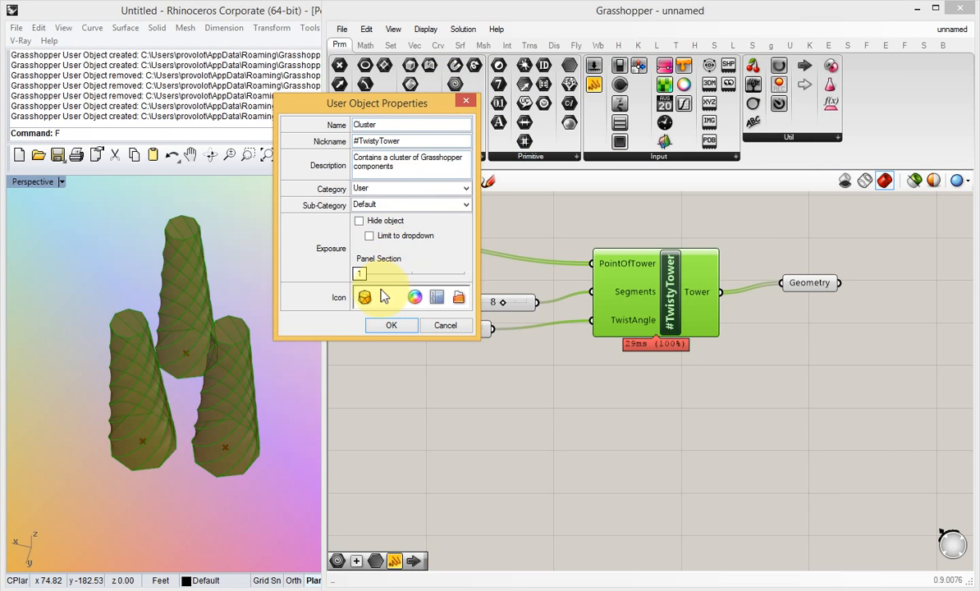
drag(403, 140, 349, 125)
key(ctrl+c)
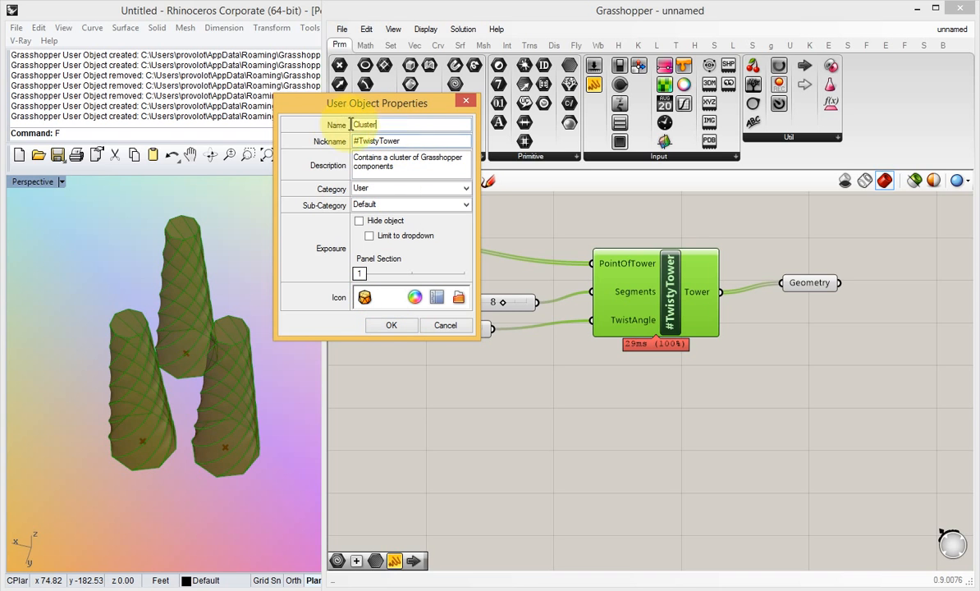
key(ctrl+v)
click(392, 327)
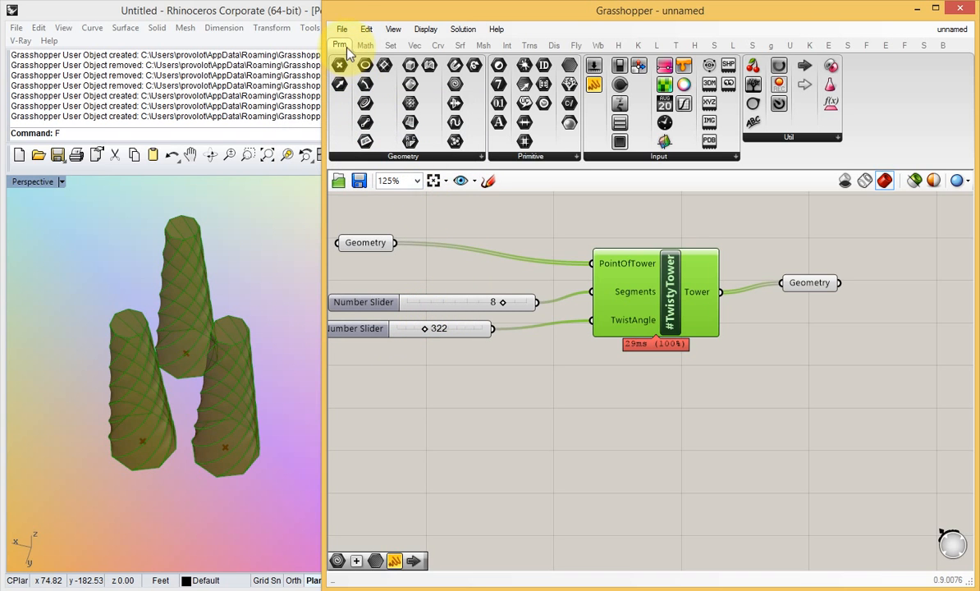
Place the new #TwistyTower user object below the original cluster, inspect its internal definition and return to the main document
click(790, 45)
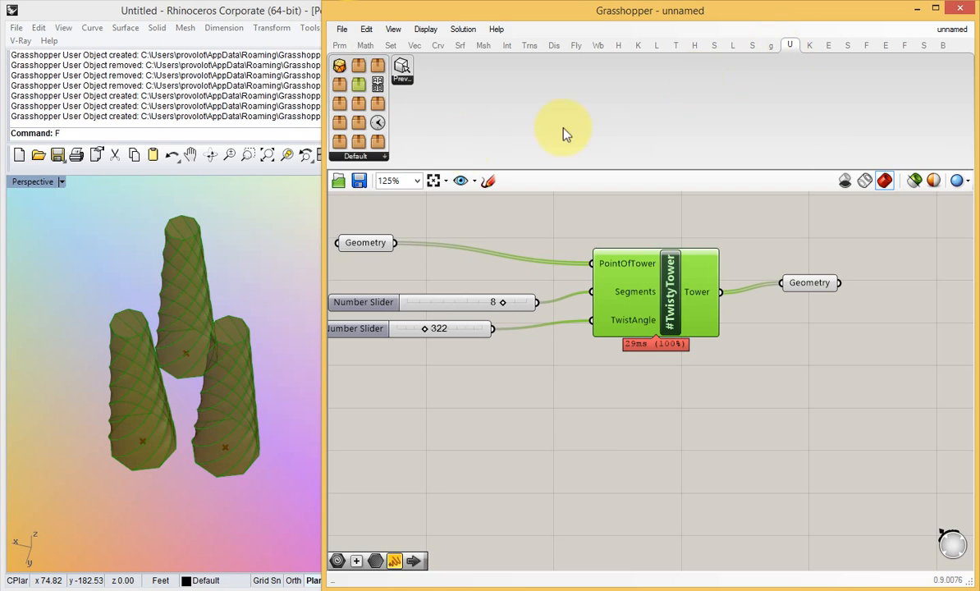
drag(341, 71, 663, 431)
click(702, 470)
right_drag(662, 431, 676, 353)
drag(673, 378, 661, 442)
double_click(662, 447)
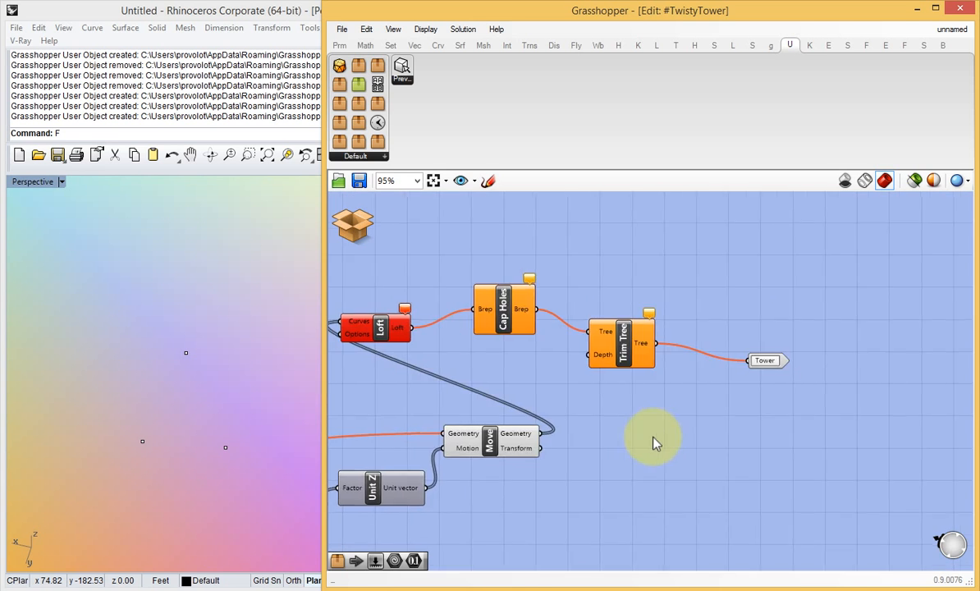
click(362, 230)
click(386, 278)
Place two more #TwistyTower user objects beside the first one, and delete all three test copies
drag(340, 71, 412, 420)
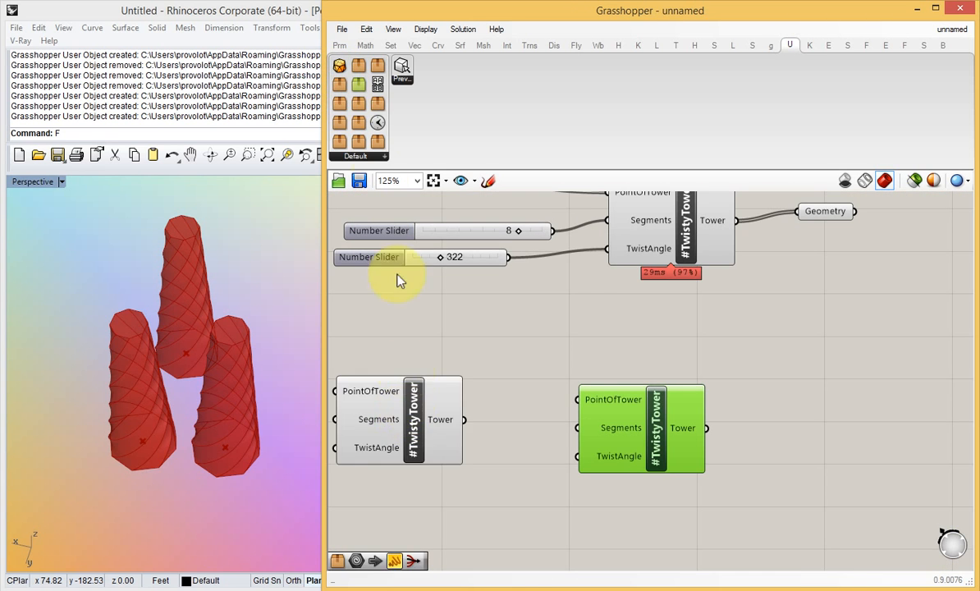
drag(342, 72, 518, 392)
drag(643, 327, 386, 420)
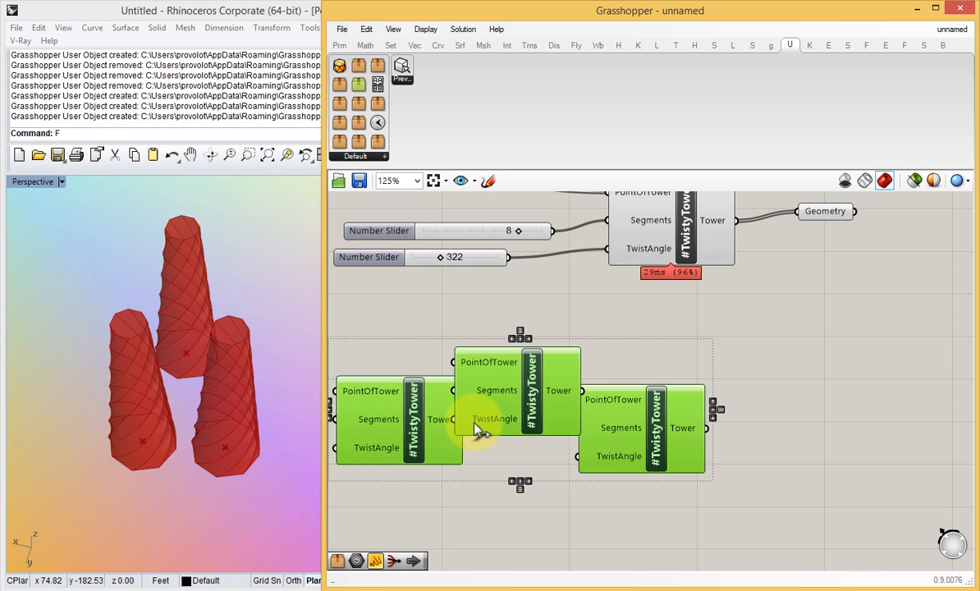
click(628, 307)
drag(641, 328, 350, 464)
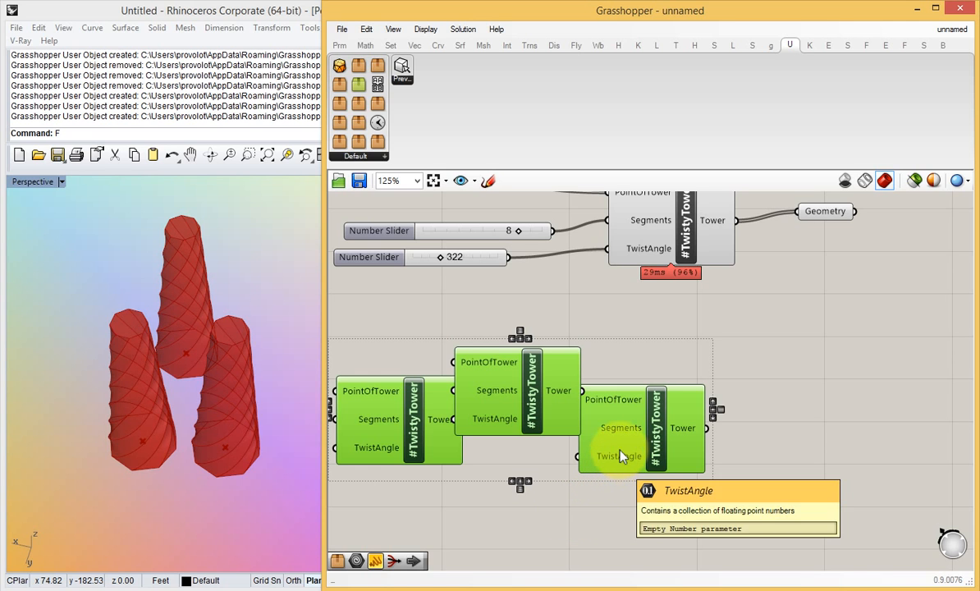
key(Delete)
Export the original #TwistyTower cluster to the Downloads folder as #TwistyTower.ghcluster, replacing the existing file
right_drag(657, 332, 628, 381)
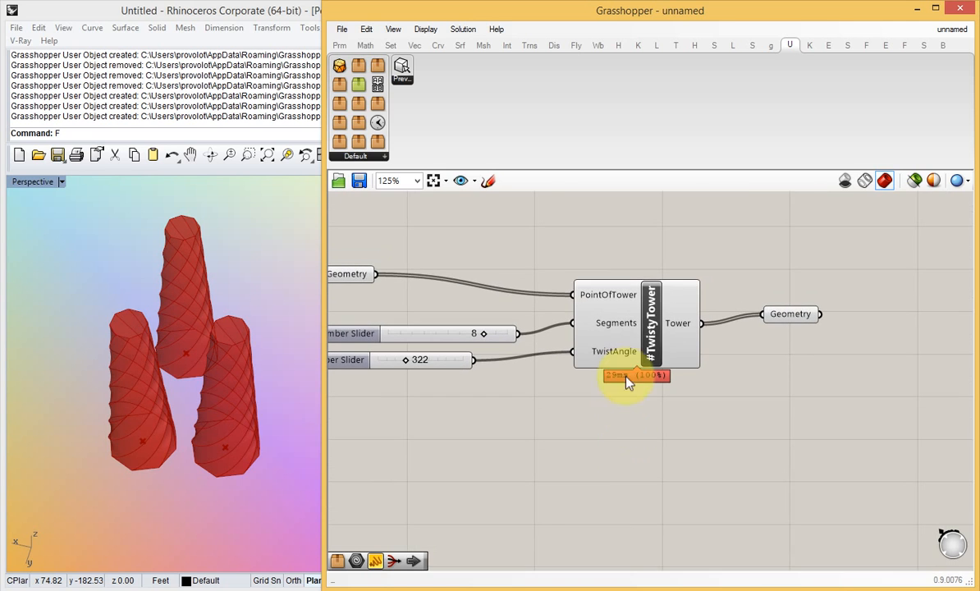
right_click(653, 310)
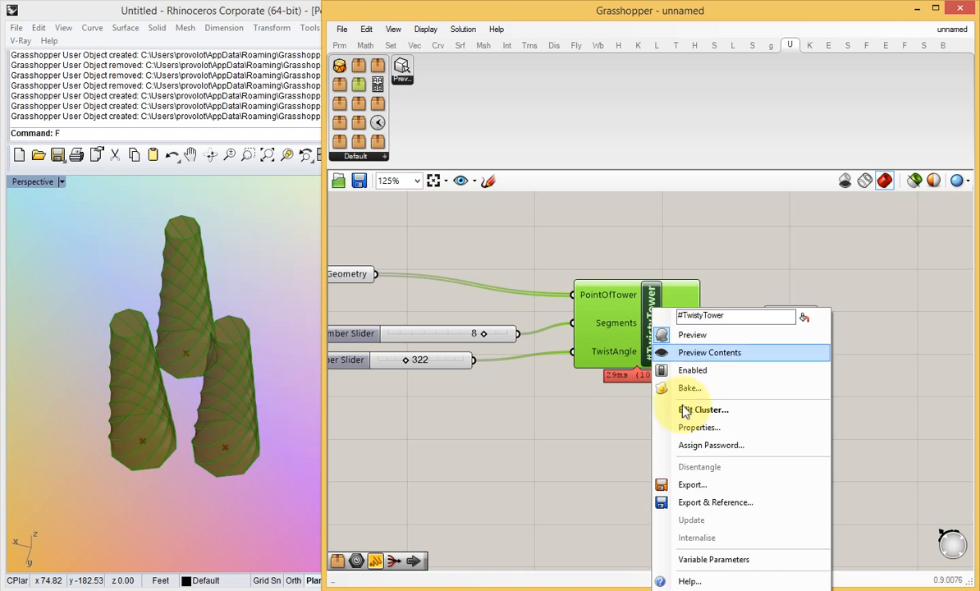
click(696, 490)
drag(617, 520, 520, 524)
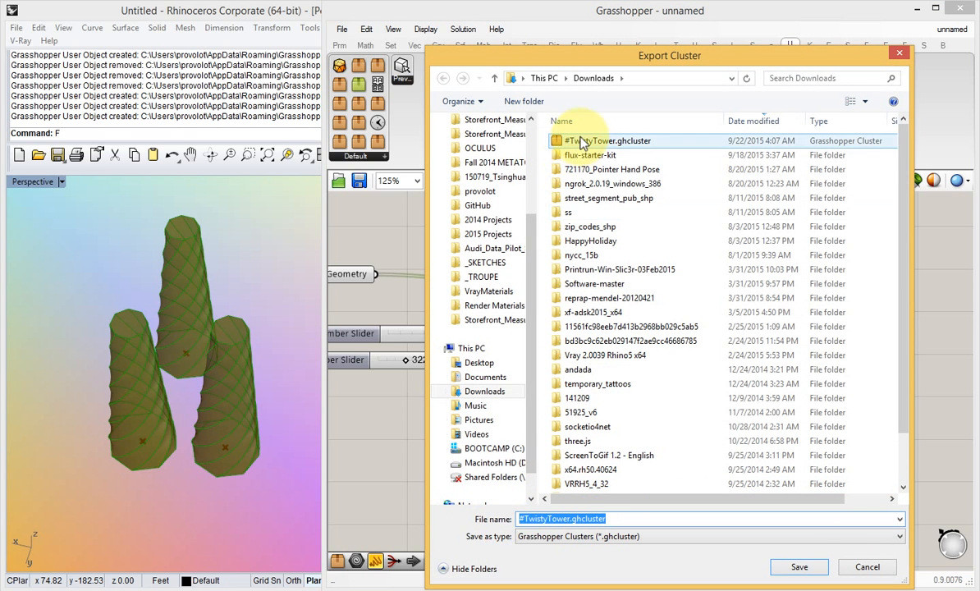
click(799, 566)
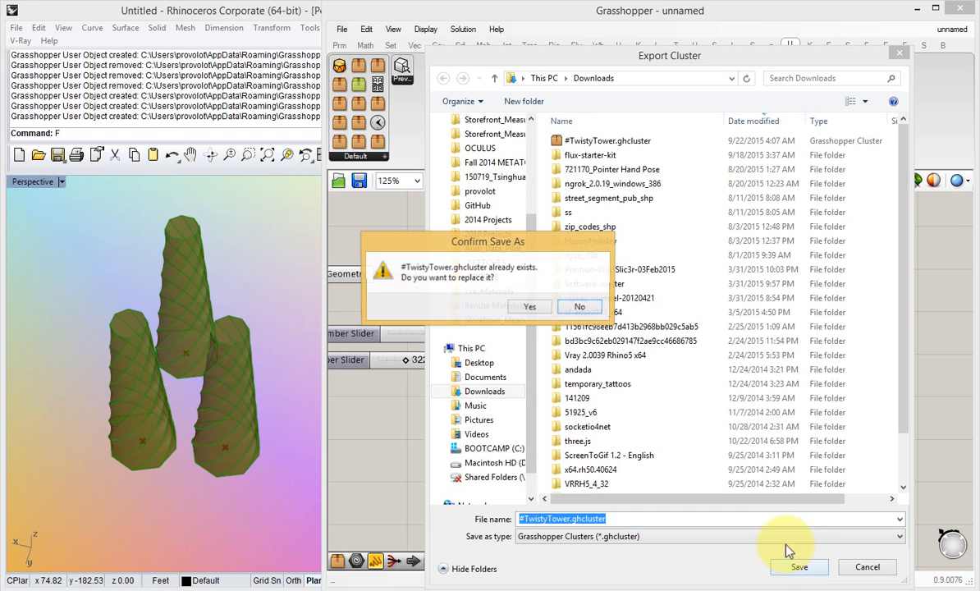
click(529, 307)
click(617, 452)
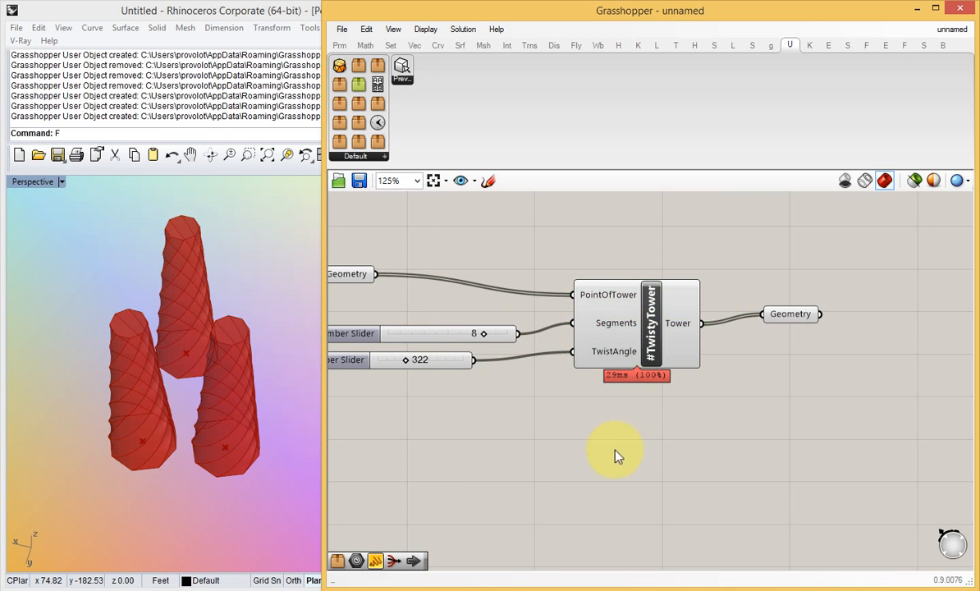
Insert #TwistyTower.ghcluster from the Downloads folder onto the canvas as a test, and delete the inserted cluster
key(alt+Tab)
click(376, 305)
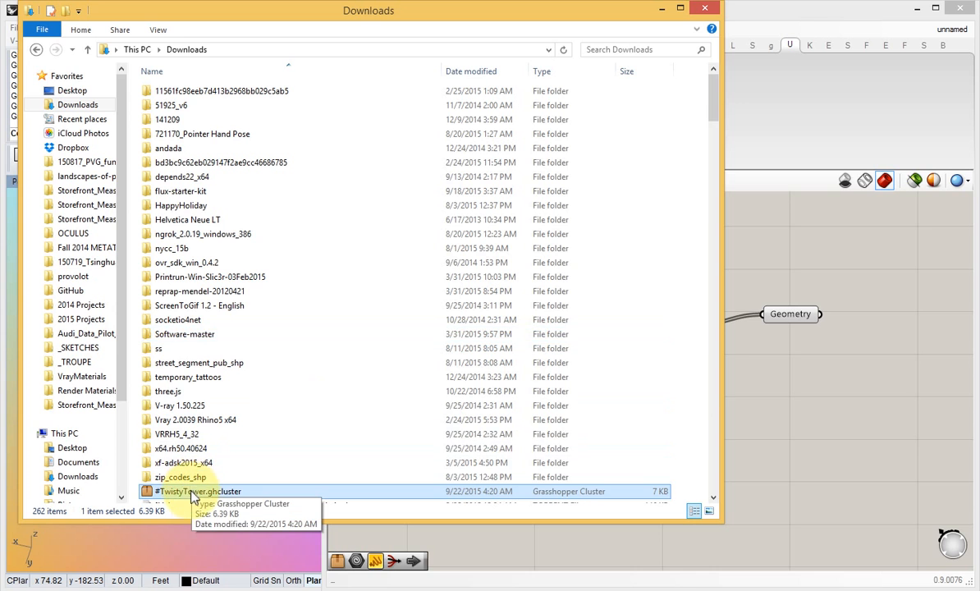
drag(169, 501, 727, 378)
click(787, 460)
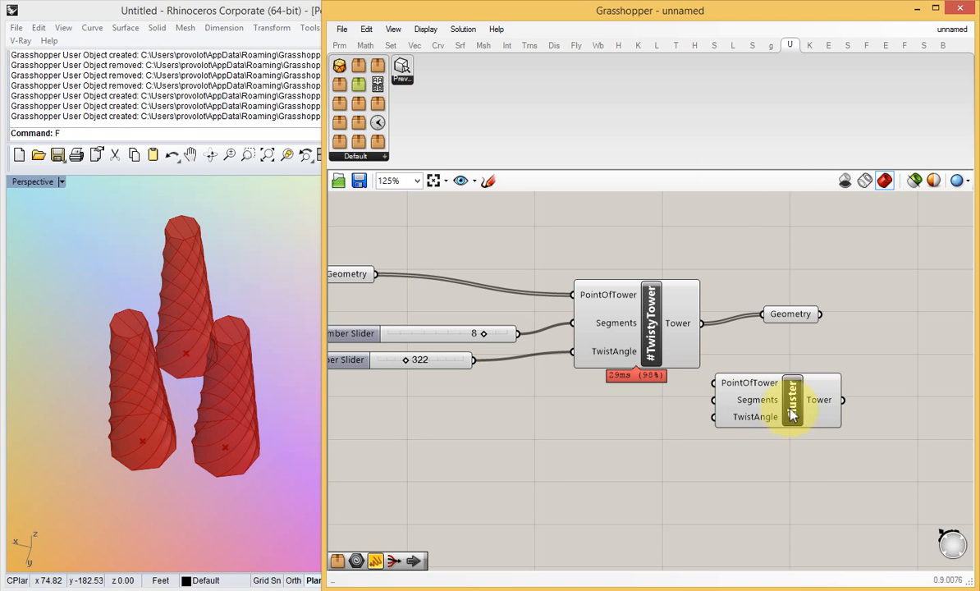
drag(790, 404, 682, 453)
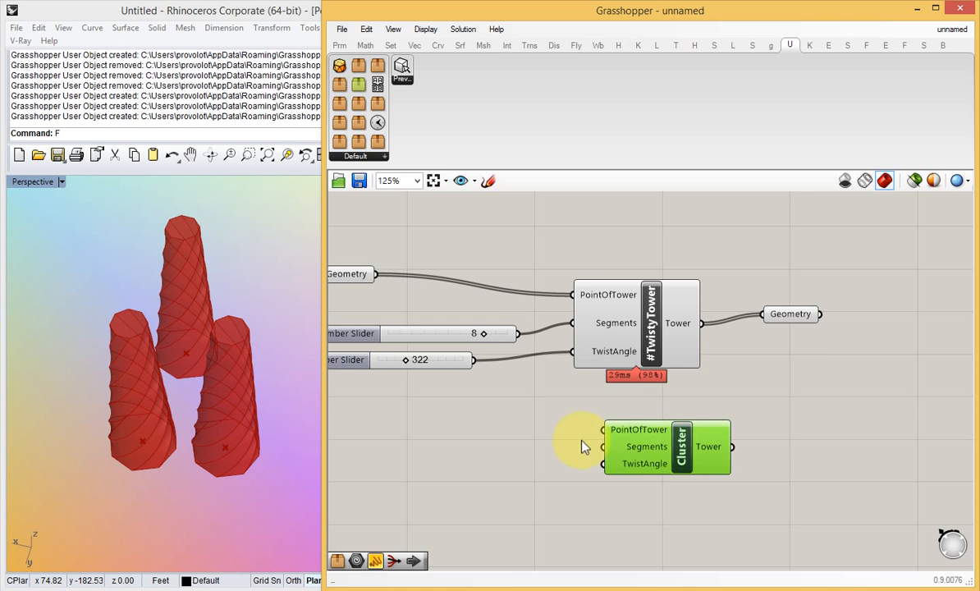
right_drag(581, 446, 647, 436)
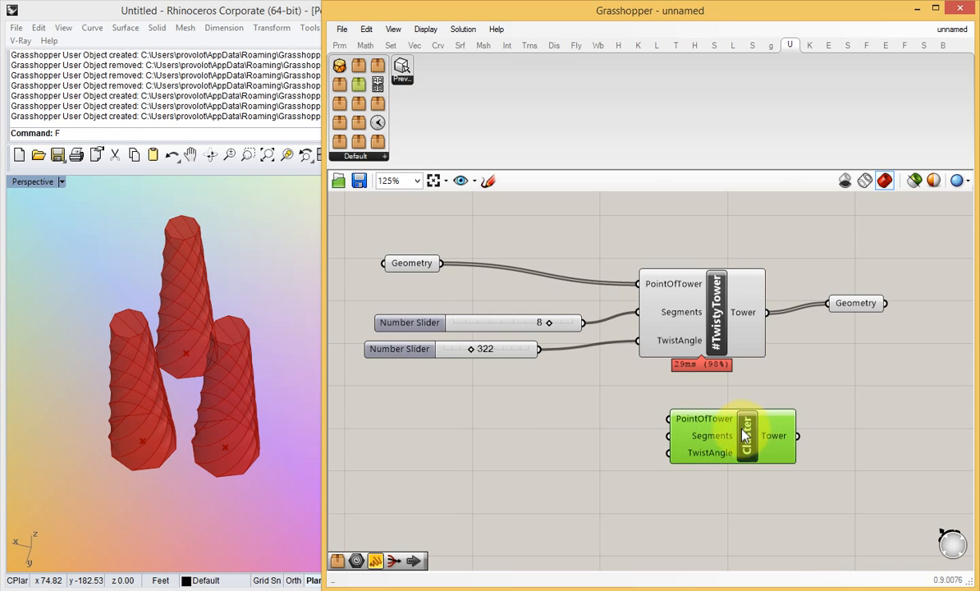
key(Delete)
drag(701, 313, 688, 324)
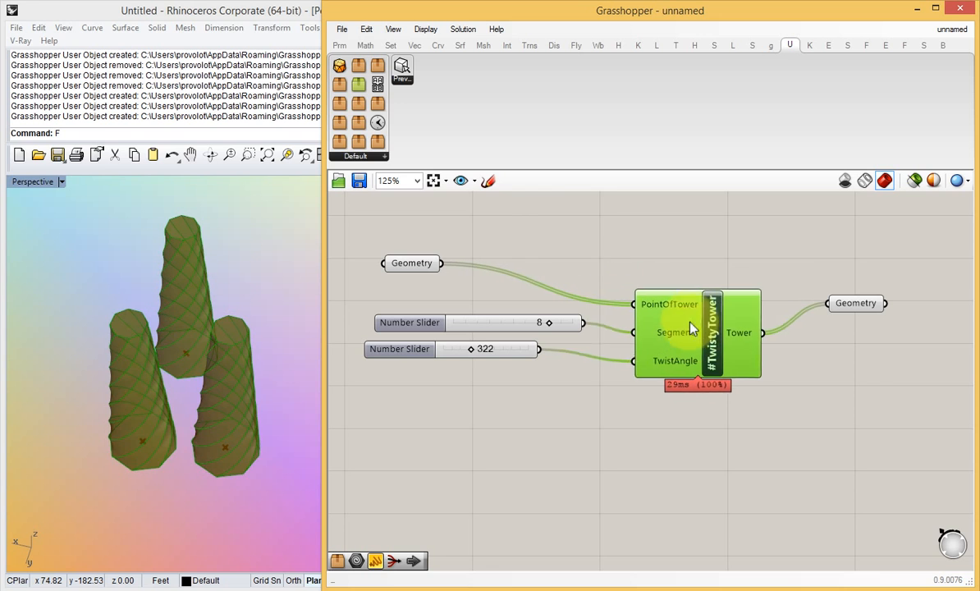
Locate #TwistyTower.ghuser in Grasshopper's User Object folder and place a test copy of the user object on the canvas
click(341, 30)
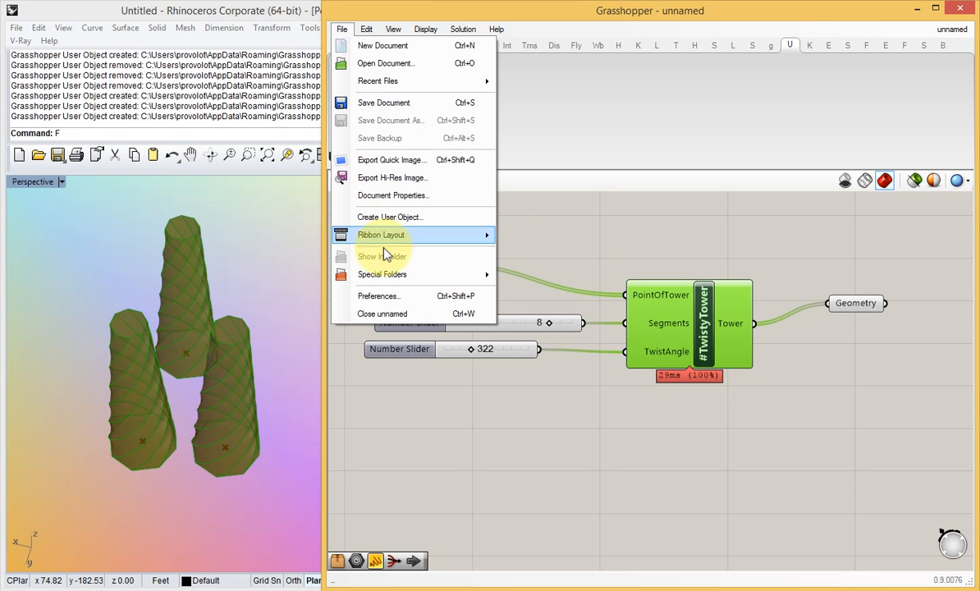
mouse_move(379, 273)
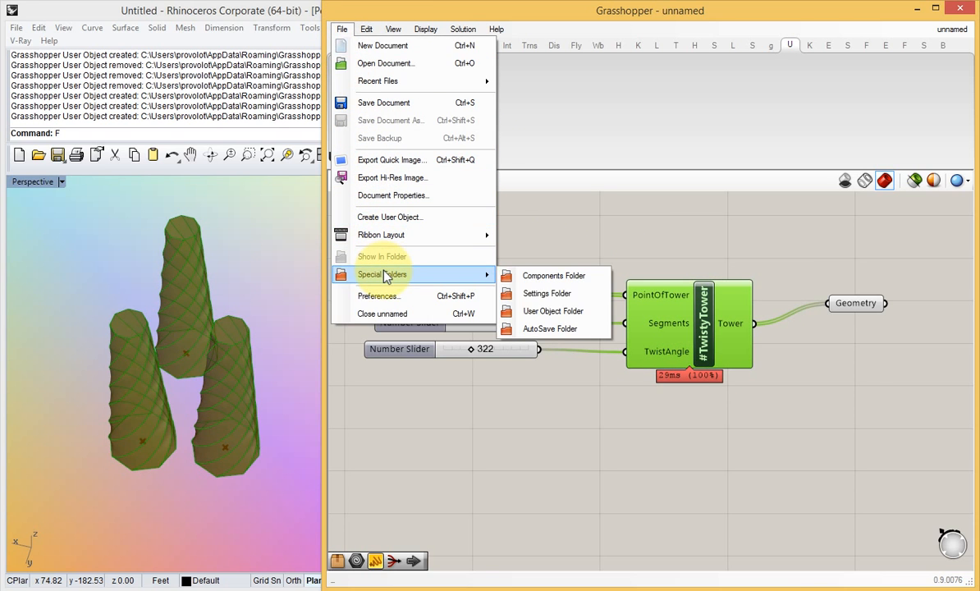
click(532, 312)
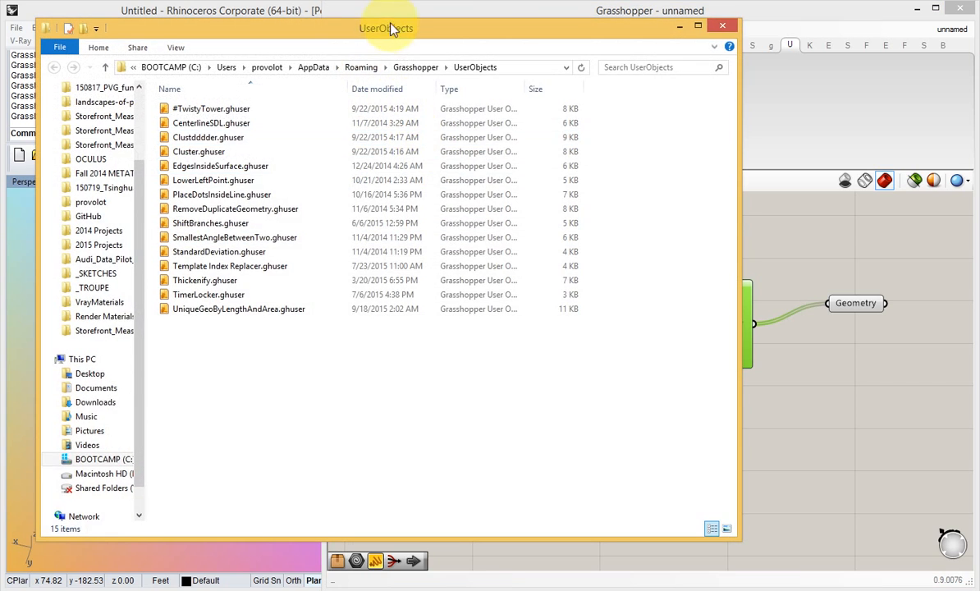
drag(391, 29, 377, 172)
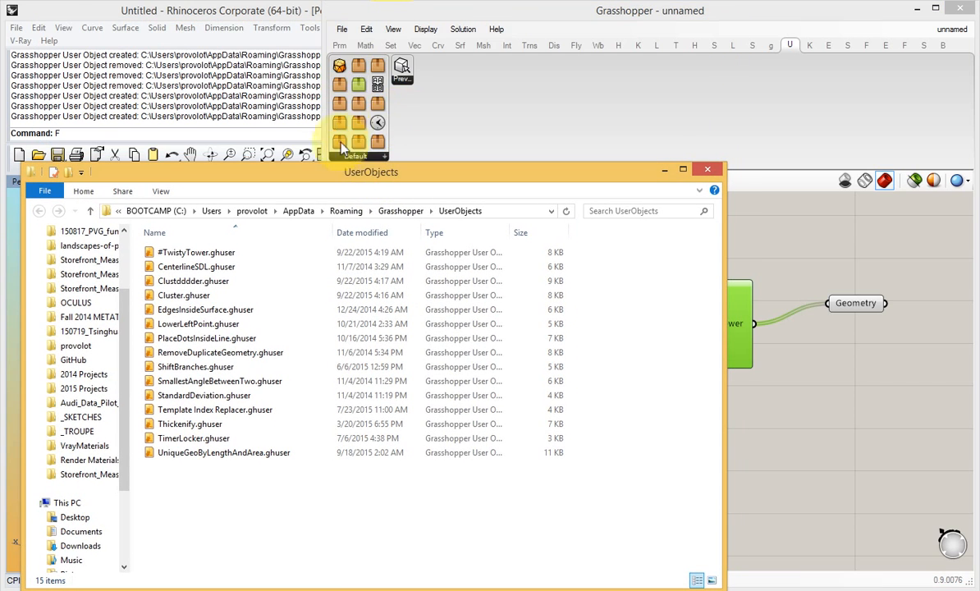
click(197, 251)
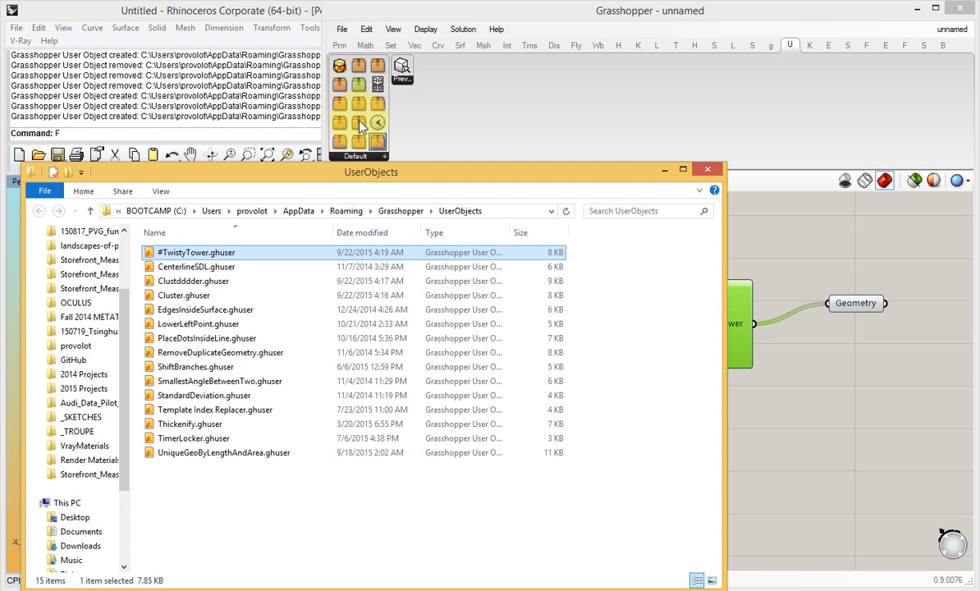
drag(339, 66, 655, 426)
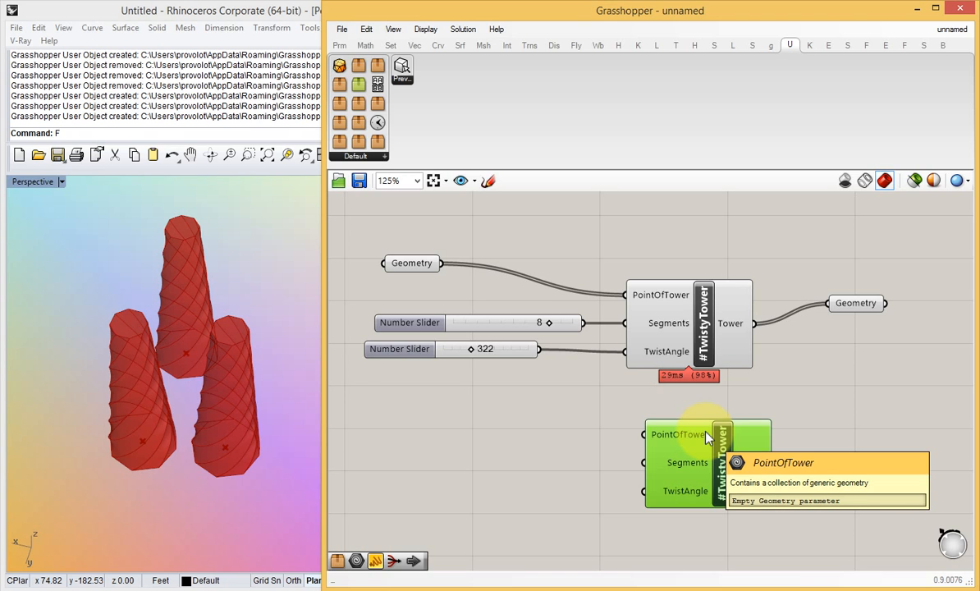
Tidy the layout by shifting the original #TwistyTower cluster up and aligning its two number sliders at matching widths
drag(726, 432, 706, 283)
drag(569, 326, 532, 322)
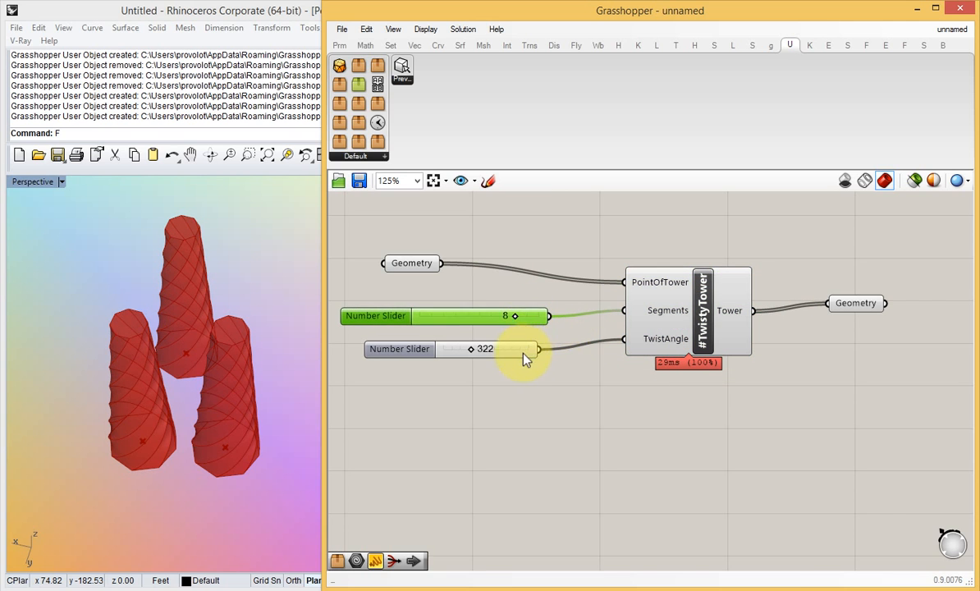
drag(526, 361, 548, 349)
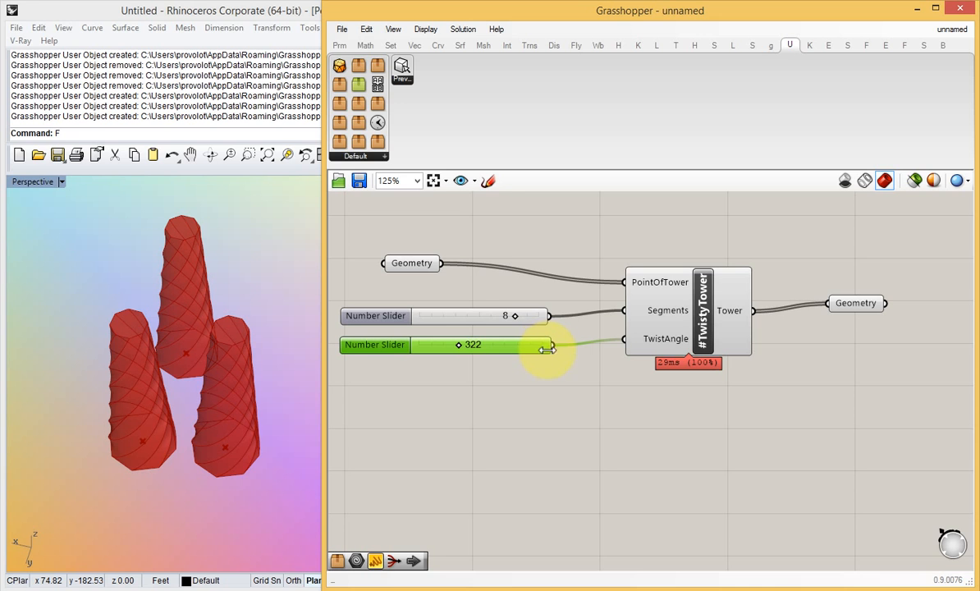
Browse the Default group of user objects and nudge the #TwistyTower cluster slightly closer to its sliders
click(382, 157)
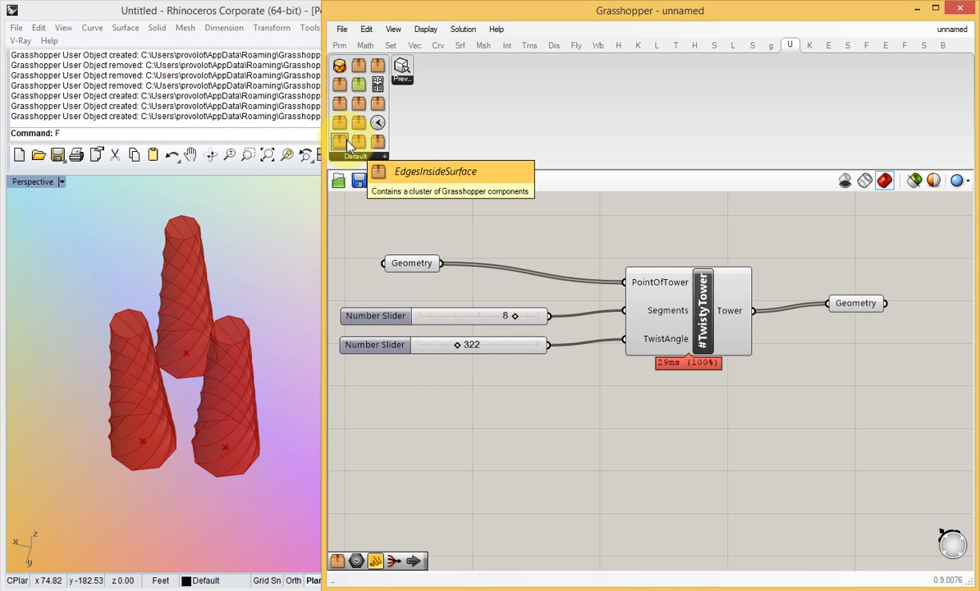
click(354, 156)
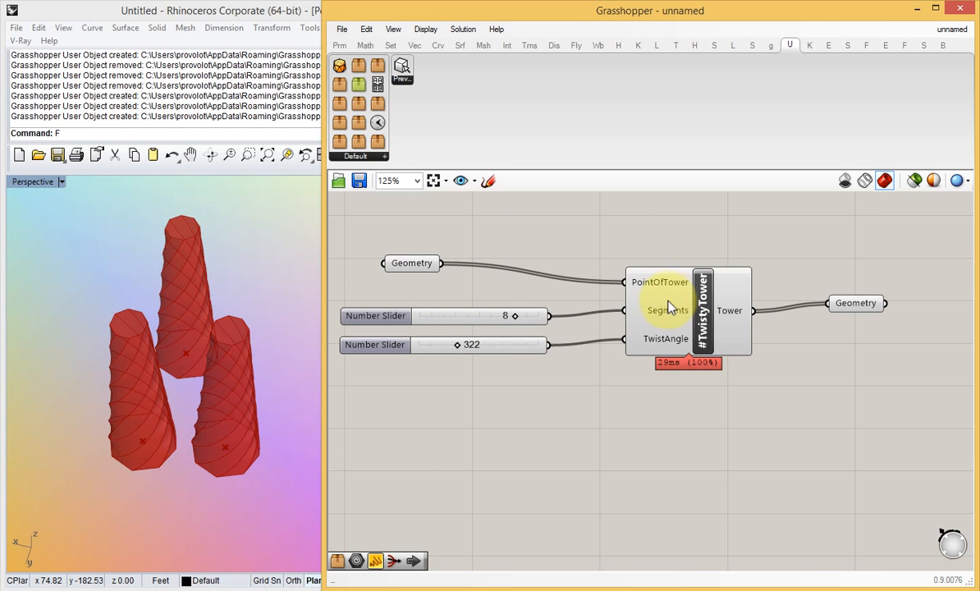
drag(669, 307, 662, 304)
Examine where the User Object Folder is reached and review the UserObjects folder containing #TwistyTower.ghuser, then return to the canvas
mouse_move(433, 272)
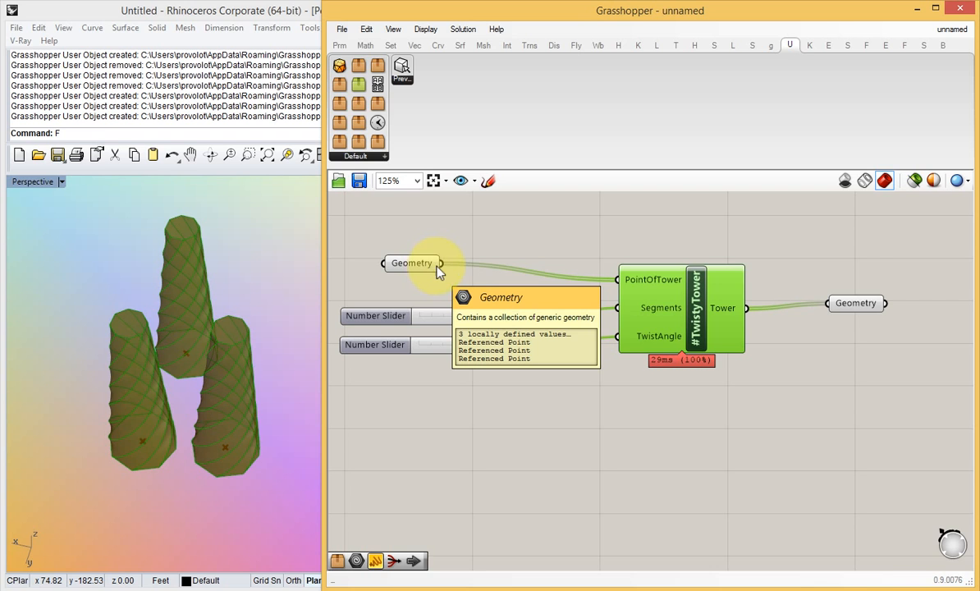
click(343, 31)
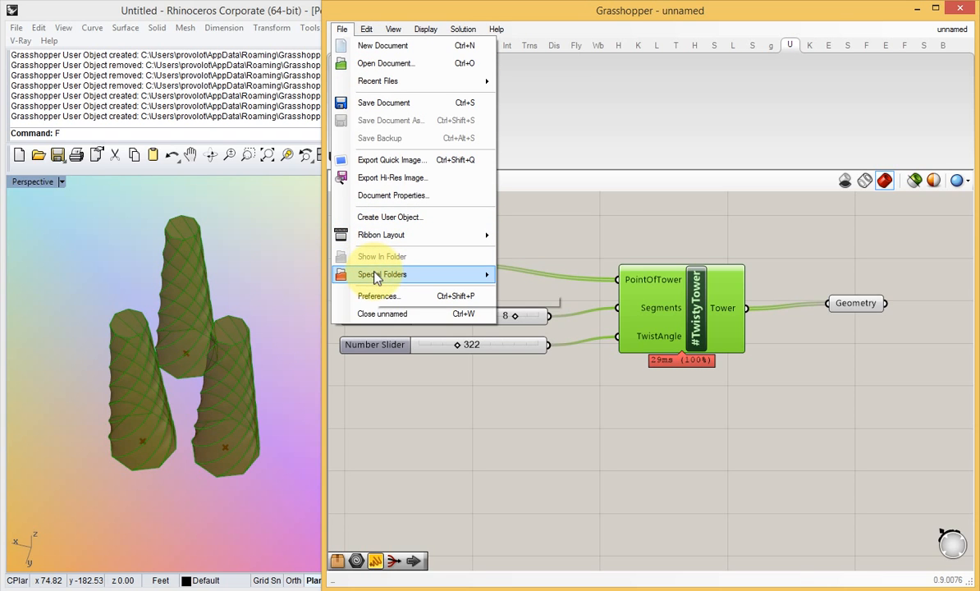
mouse_move(378, 278)
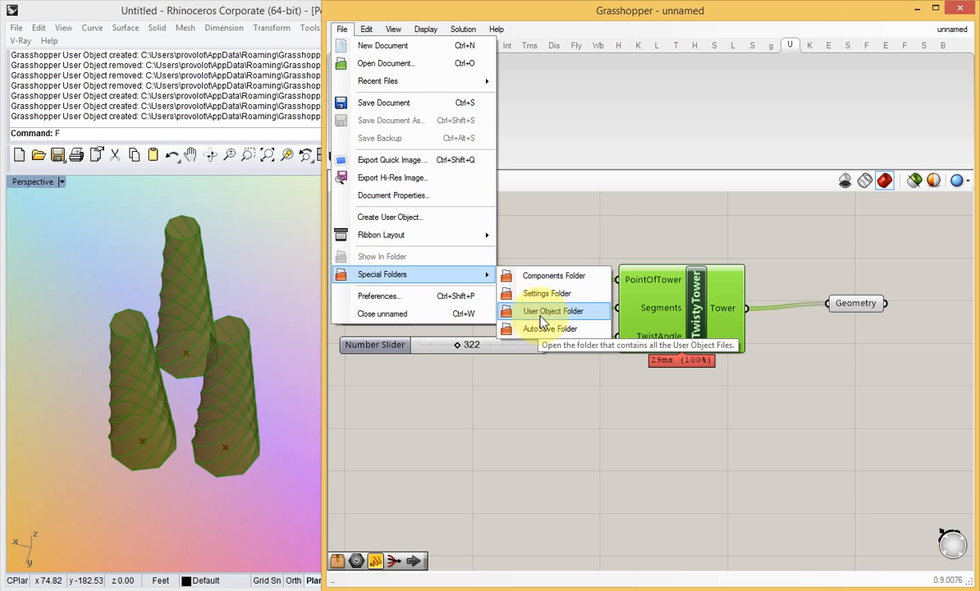
click(382, 367)
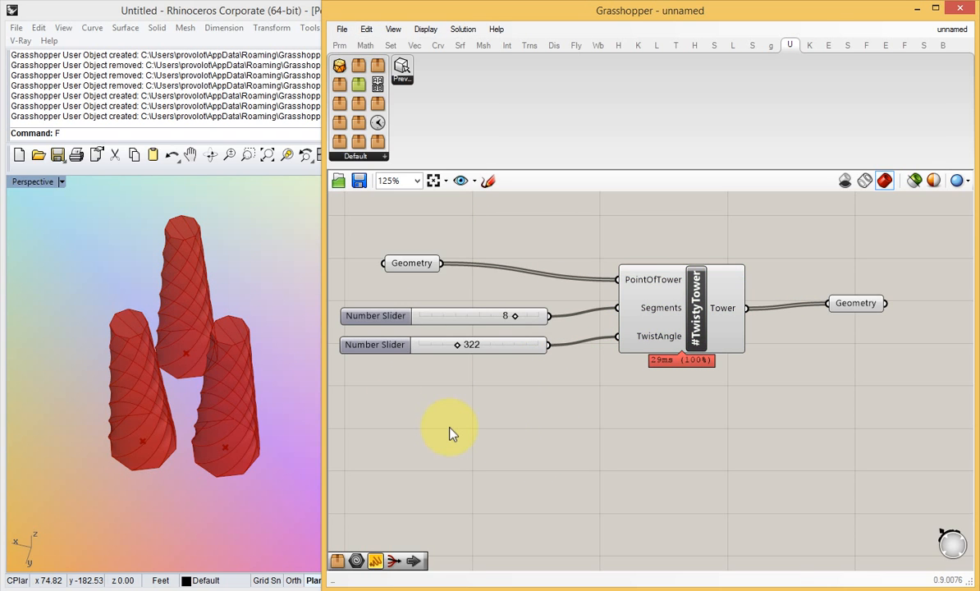
mouse_move(160, 584)
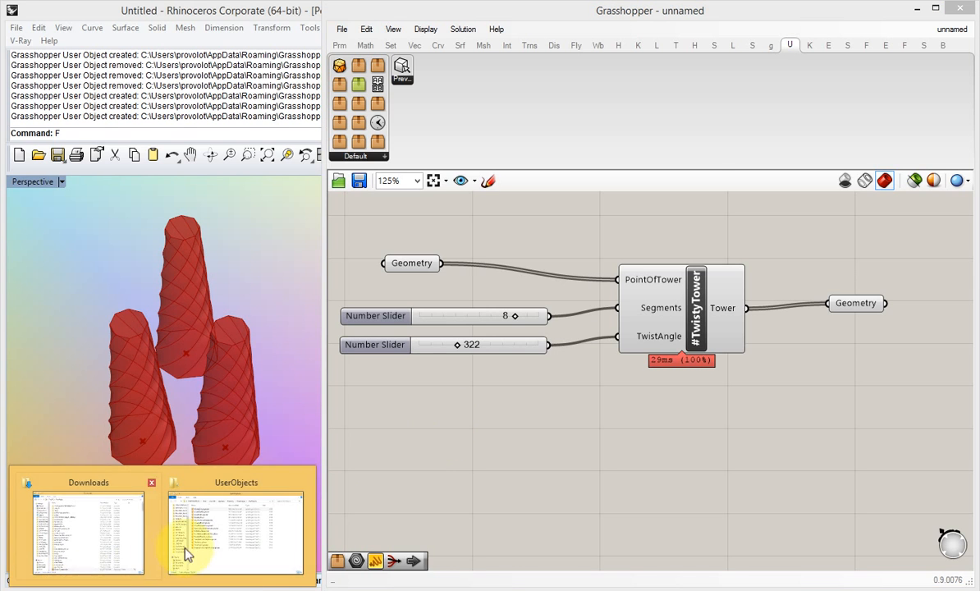
click(187, 555)
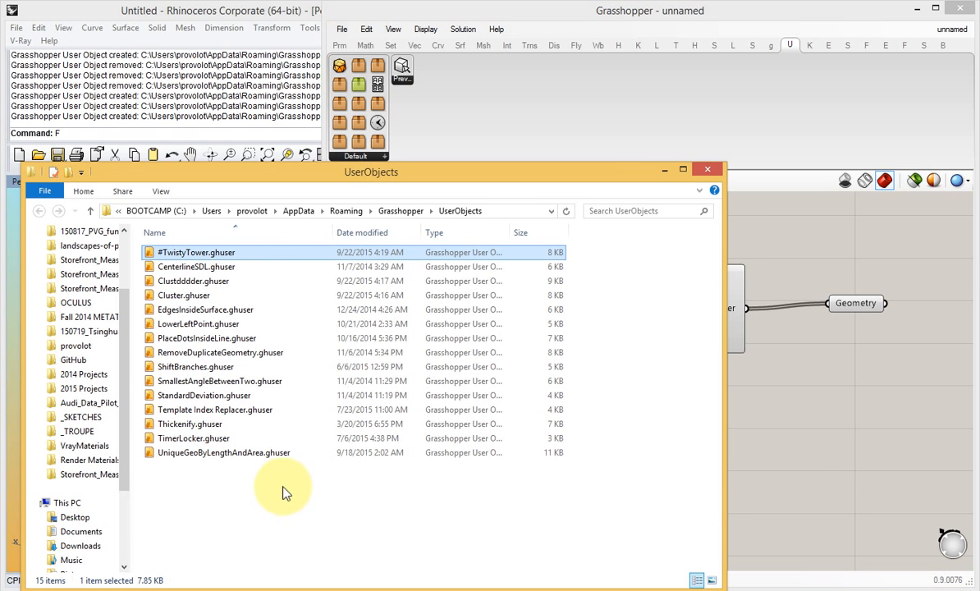
click(803, 448)
Shift the #TwistyTower cluster a little closer to its sliders and review its cluster export options
click(679, 335)
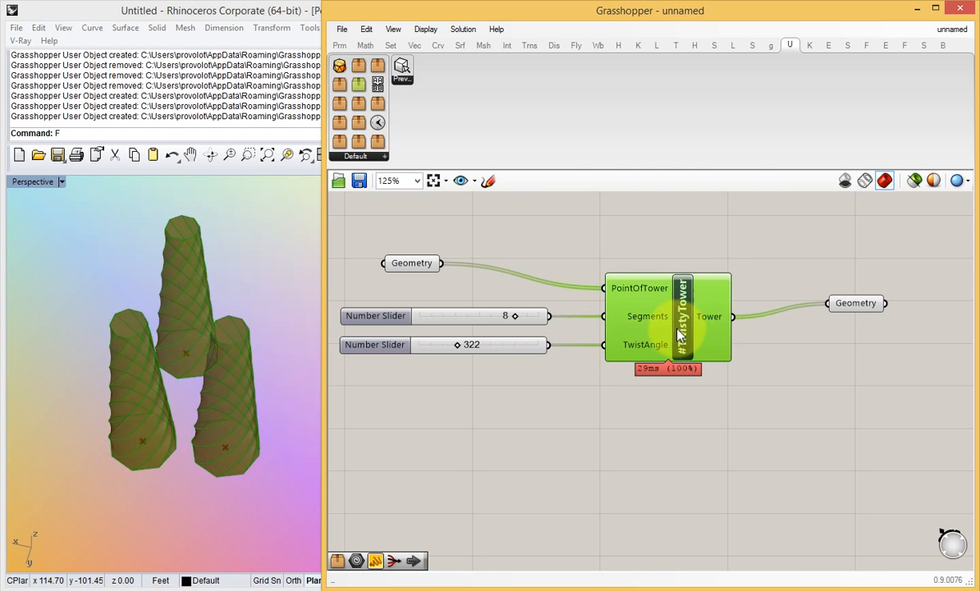
drag(679, 330, 671, 323)
right_click(671, 309)
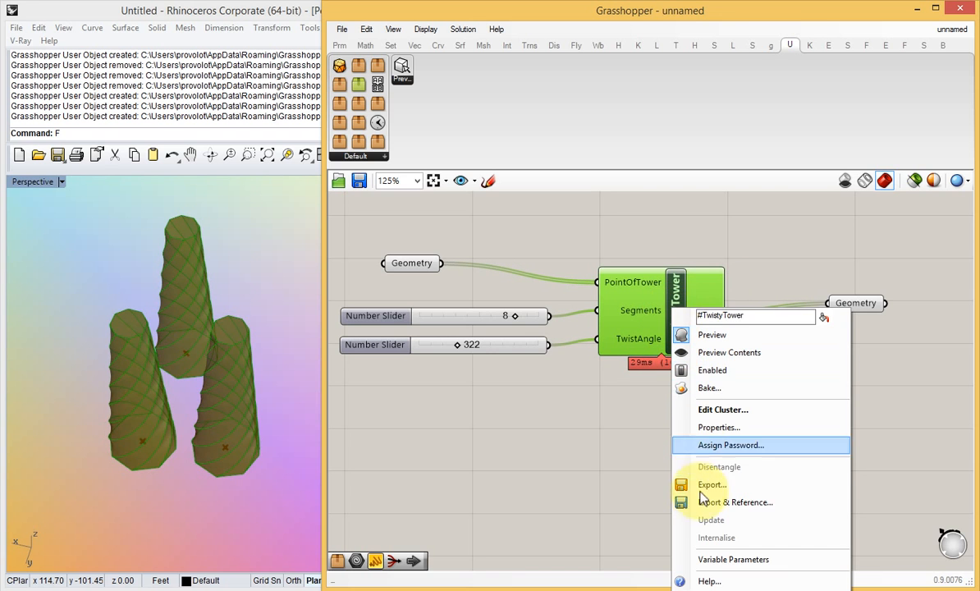
click(604, 468)
Look up #TwistyTower among the Default user objects and search the canvas components for "twist" without placing anything
click(383, 156)
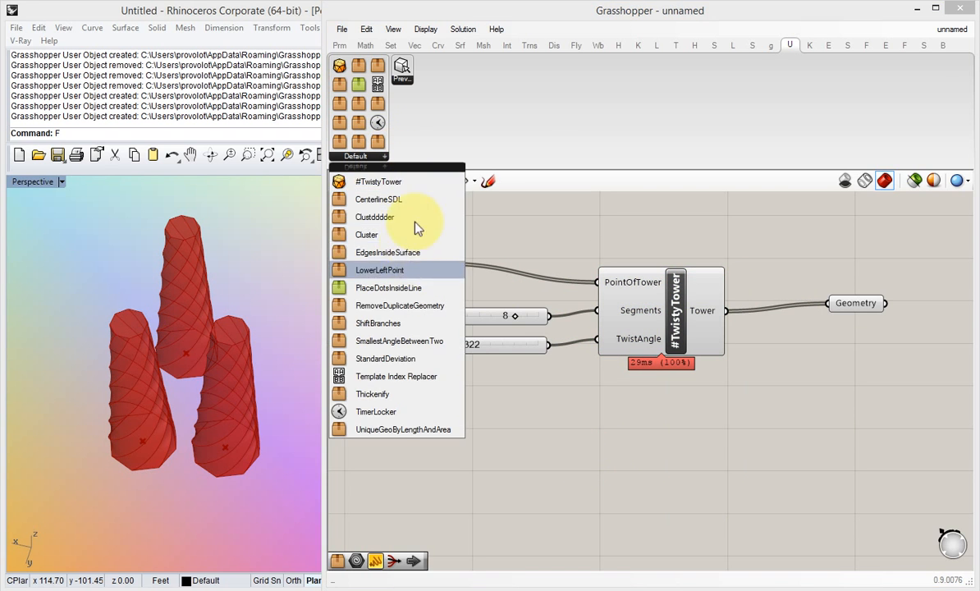
click(342, 29)
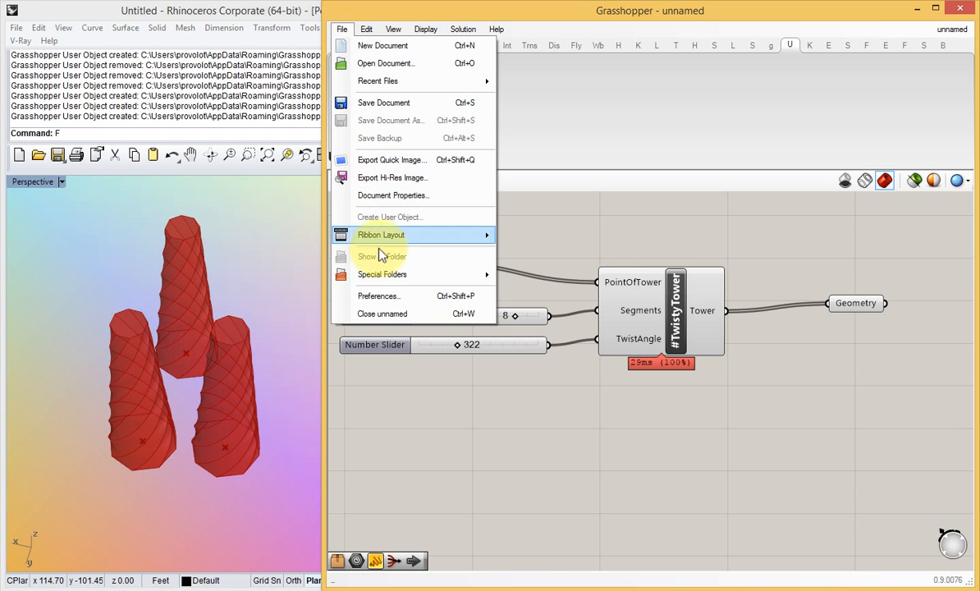
click(633, 279)
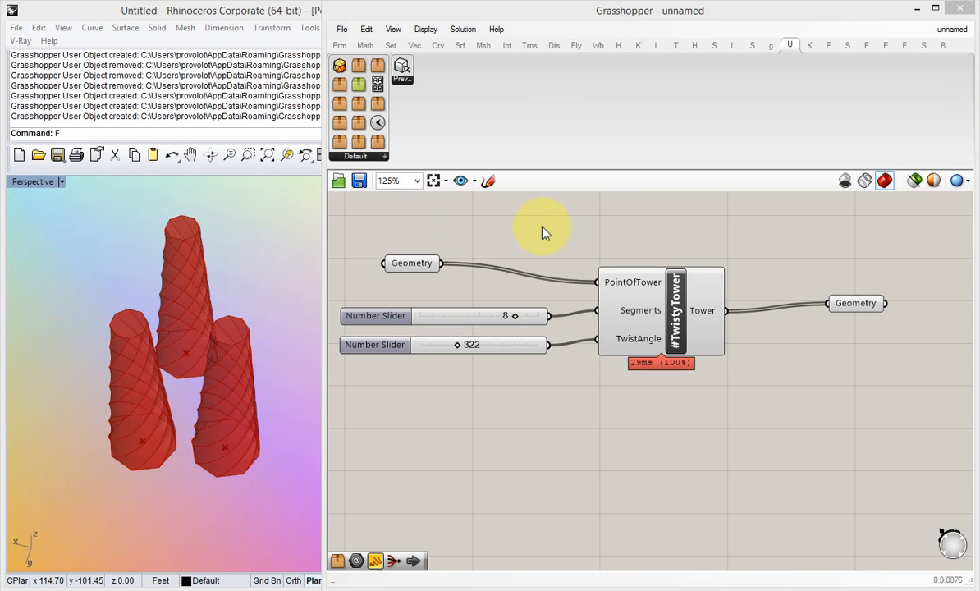
double_click(542, 226)
text(tw)
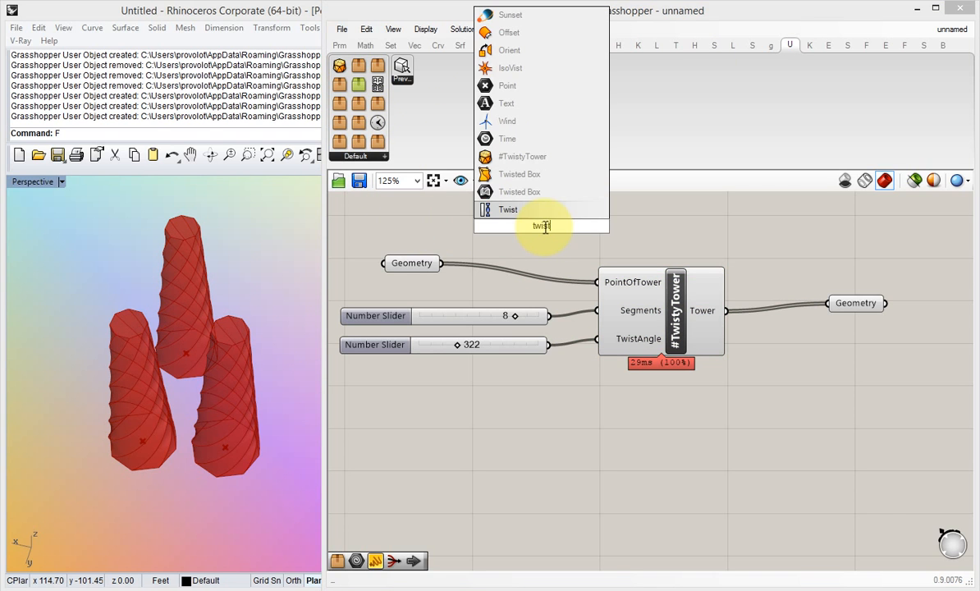
text(ist)
key(Escape)
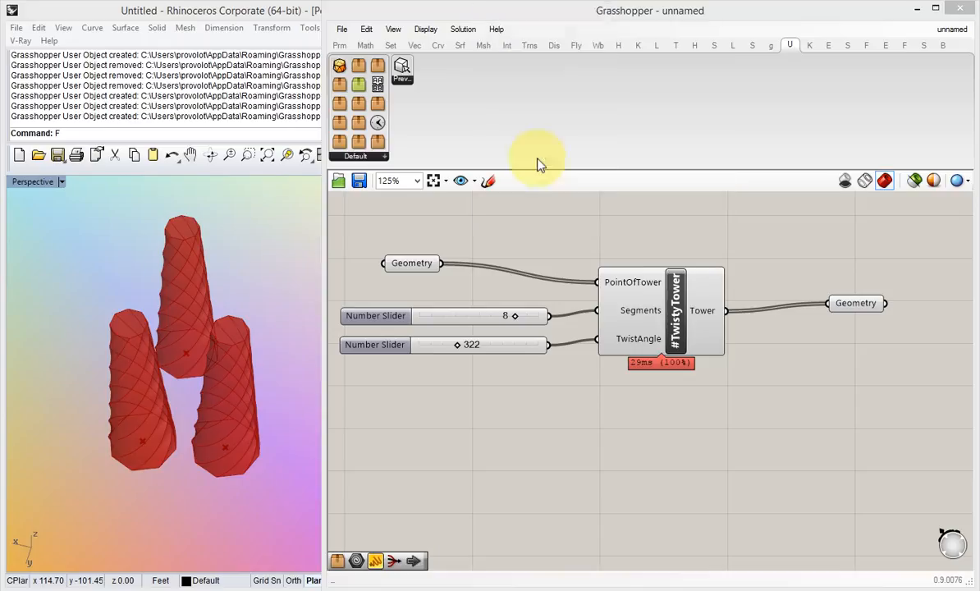